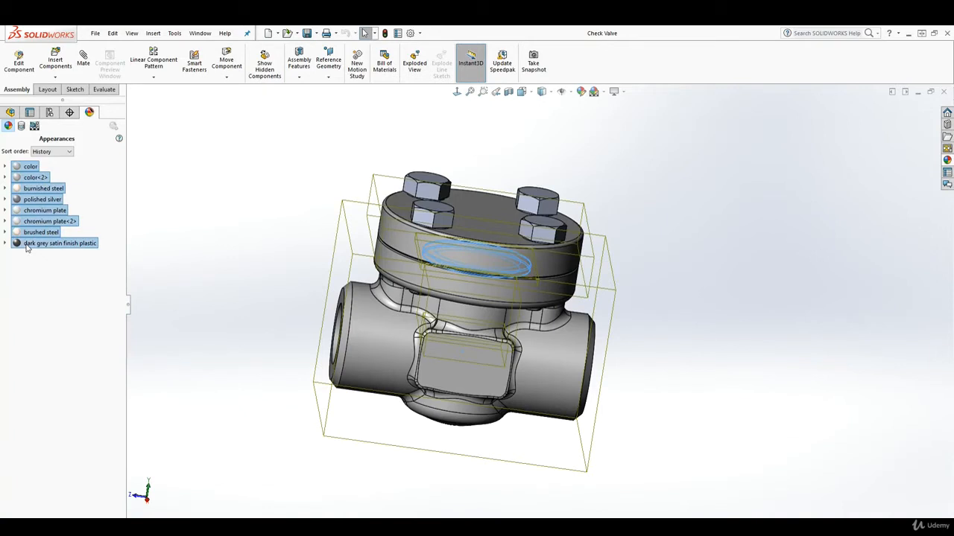
# Delete all the selected appearances from the check valve assembly.
pyautogui.press('Delete')
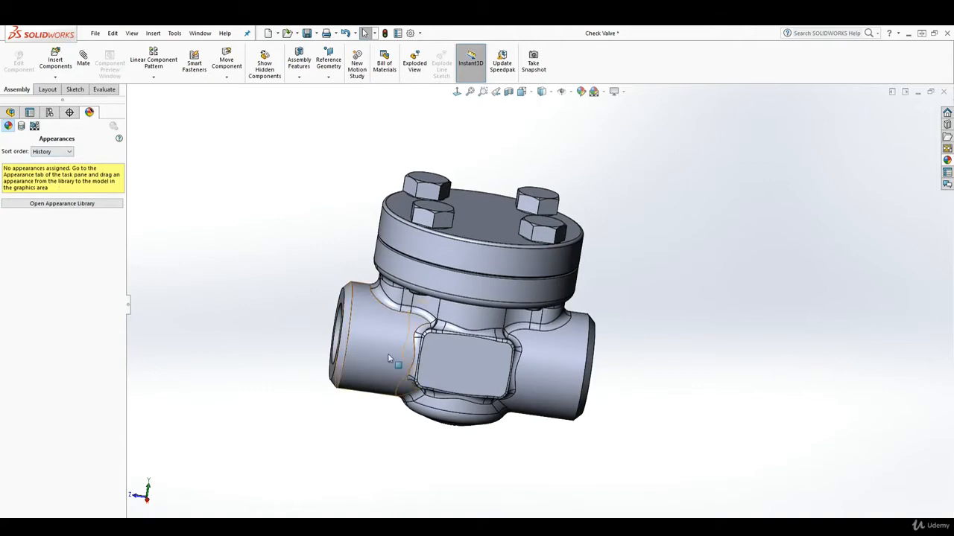
pyautogui.moveTo(395, 361); pyautogui.dragTo(447, 355, button='middle')
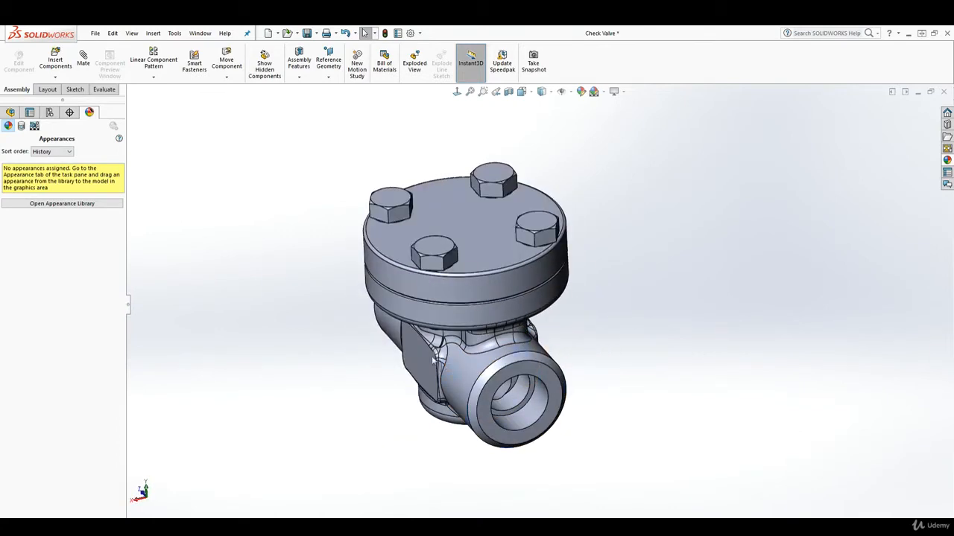
pyautogui.moveTo(353, 366); pyautogui.dragTo(418, 372, button='middle')
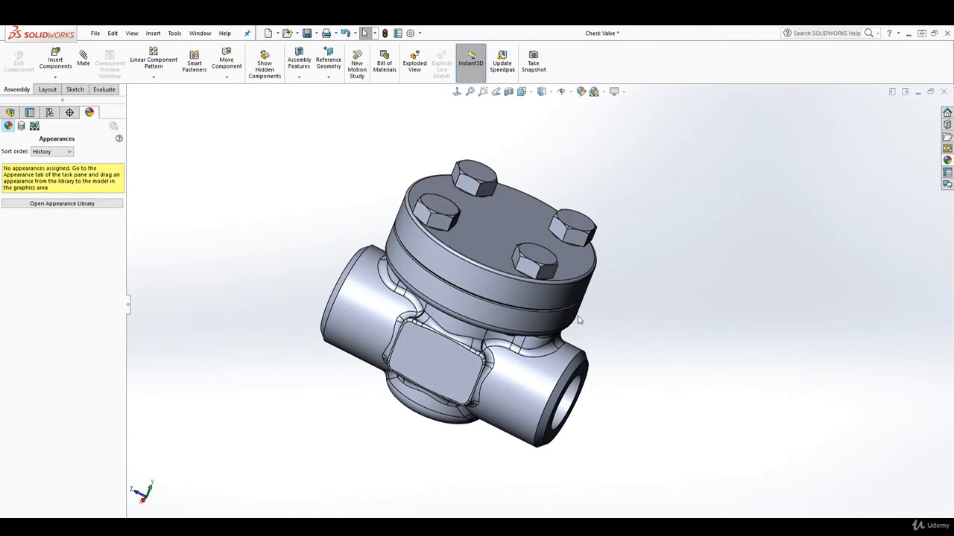
pyautogui.moveTo(579, 321); pyautogui.dragTo(586, 286, button='middle')
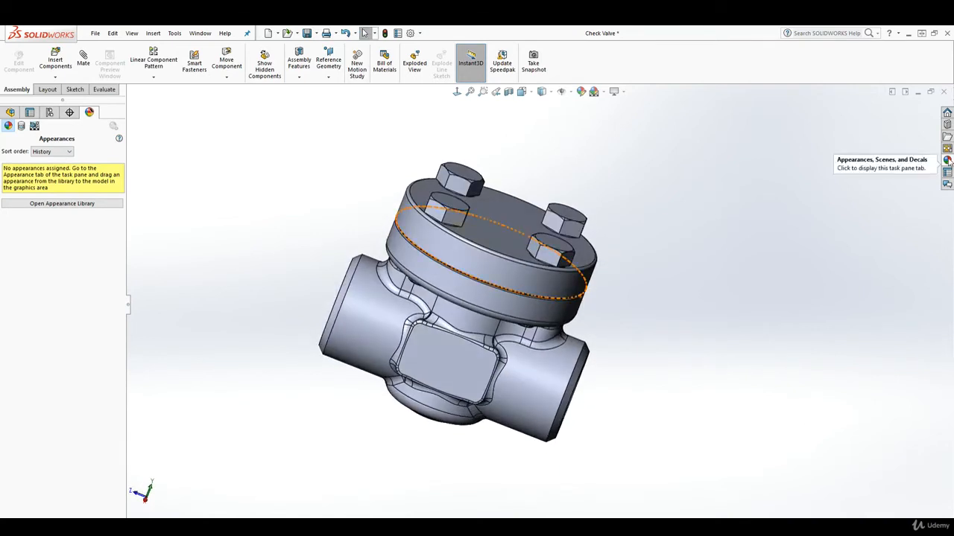
# Open the appearance library, enlarge its category list and expand the Metal appearances.
pyautogui.click(947, 161)
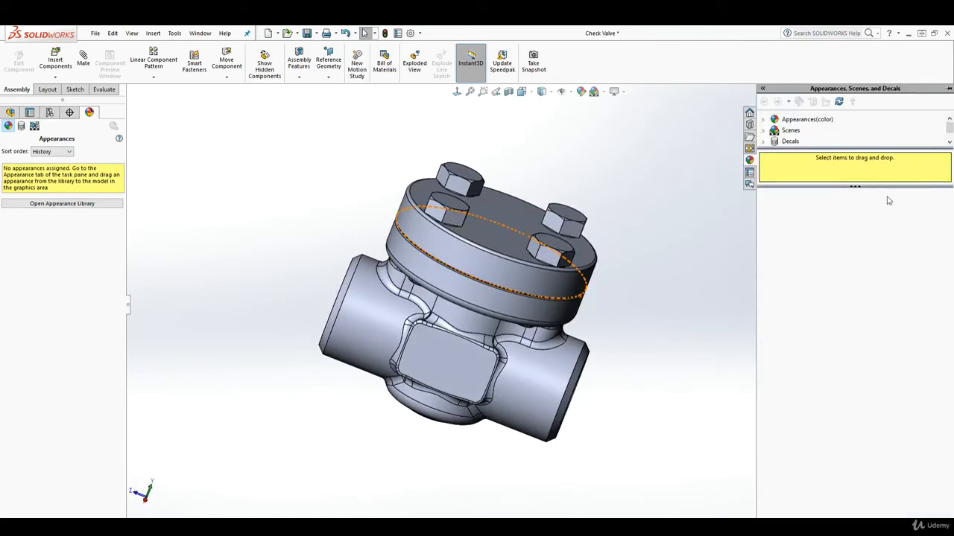
pyautogui.moveTo(806, 146); pyautogui.dragTo(819, 343)
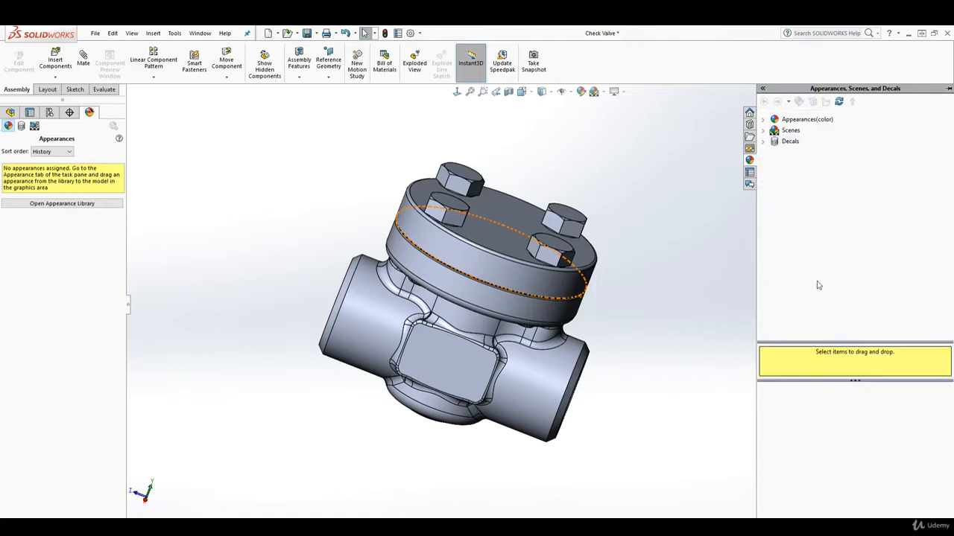
pyautogui.click(763, 120)
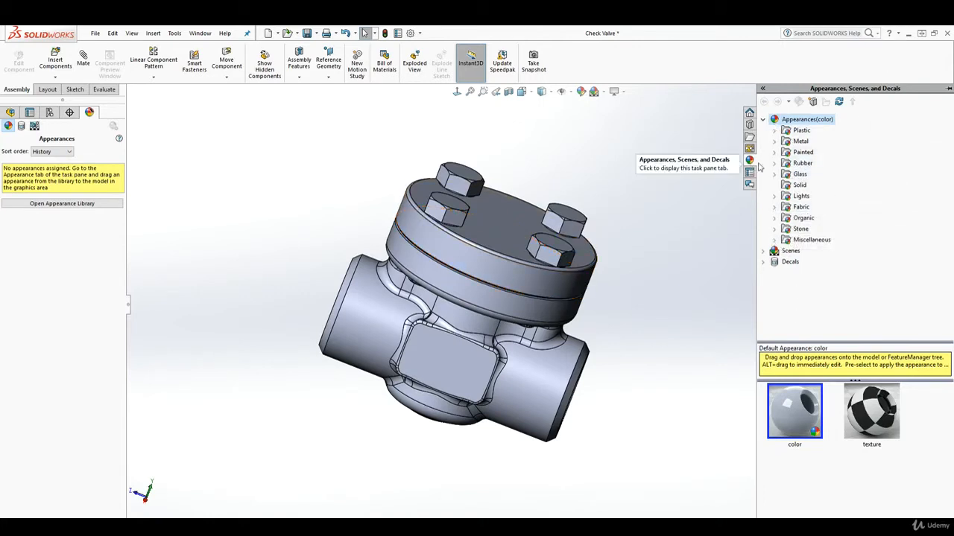
pyautogui.click(774, 140)
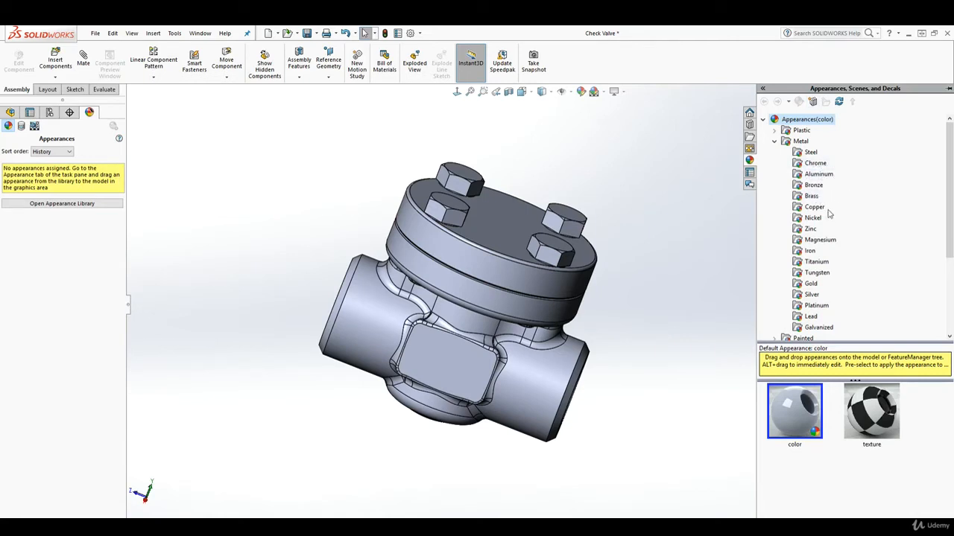
pyautogui.moveTo(796, 295); pyautogui.dragTo(459, 261)
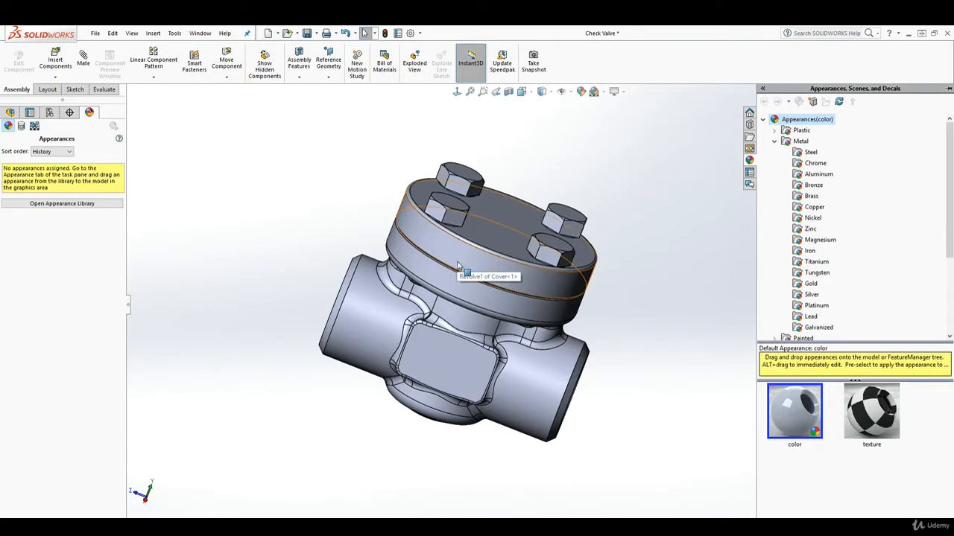
# Apply the cast carbon steel appearance from the Steel category to the whole valve body part.
pyautogui.click(798, 154)
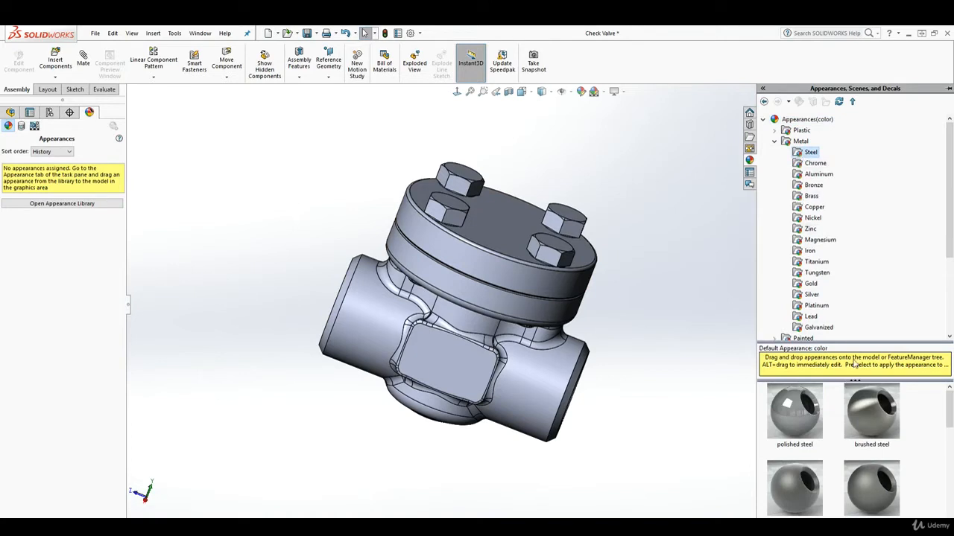
pyautogui.moveTo(859, 342); pyautogui.dragTo(859, 273)
pyautogui.scroll(-5, 856, 383)
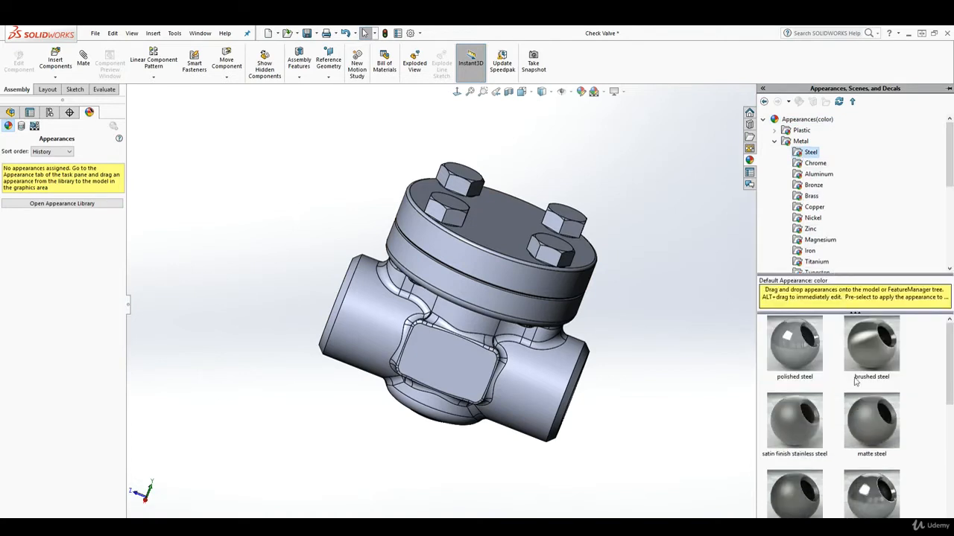
pyautogui.scroll(-4, 856, 383)
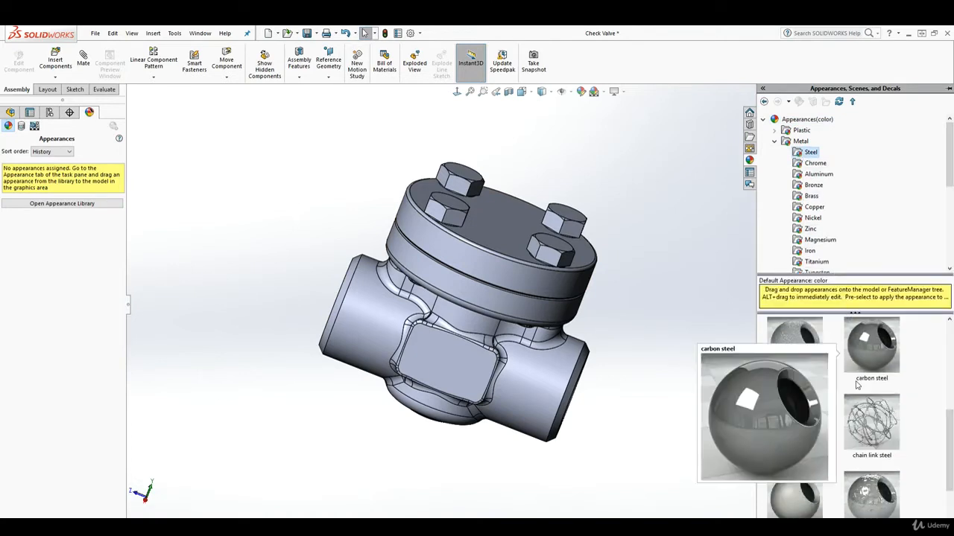
pyautogui.scroll(-2, 823, 423)
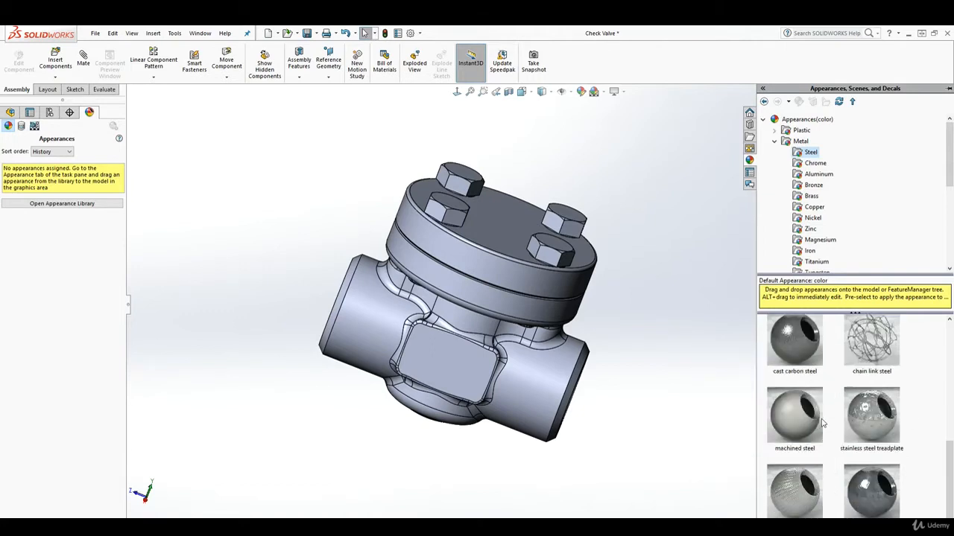
pyautogui.click(802, 353)
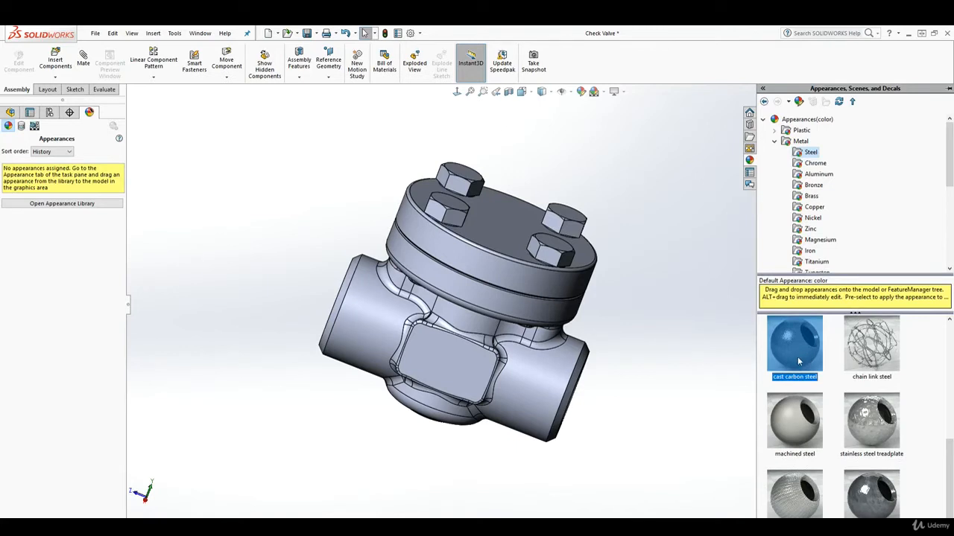
pyautogui.moveTo(800, 354); pyautogui.dragTo(540, 374)
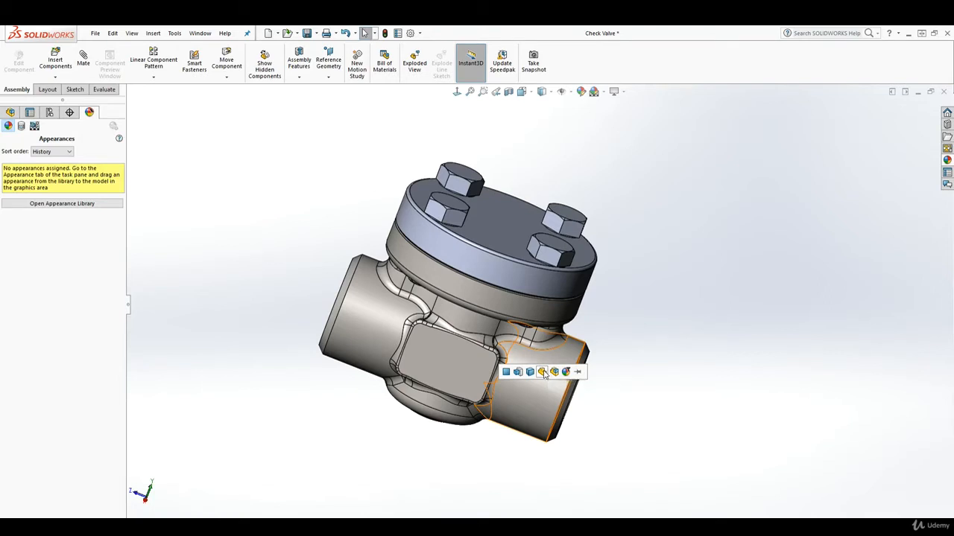
pyautogui.click(544, 374)
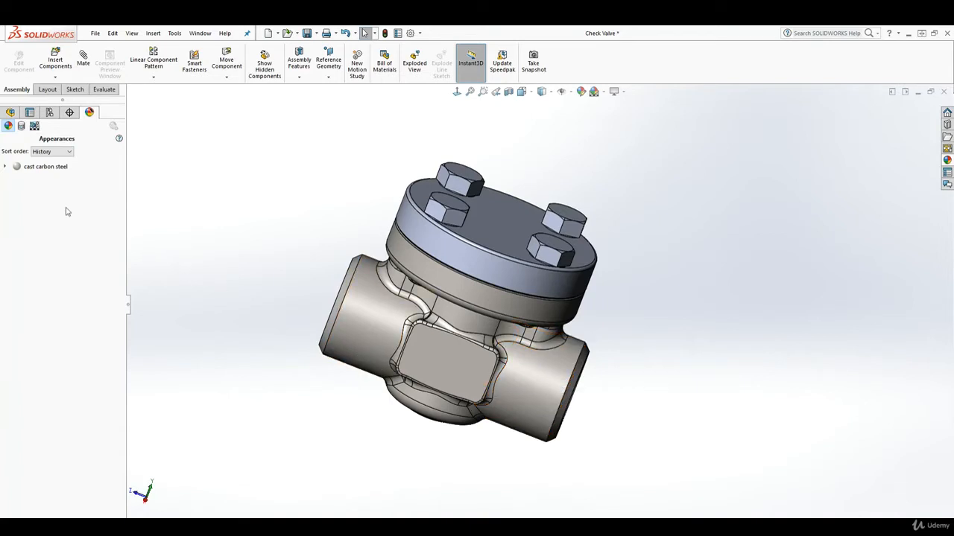
# Copy the valve body's appearance and paste it onto the whole Cover part.
pyautogui.moveTo(25, 175)
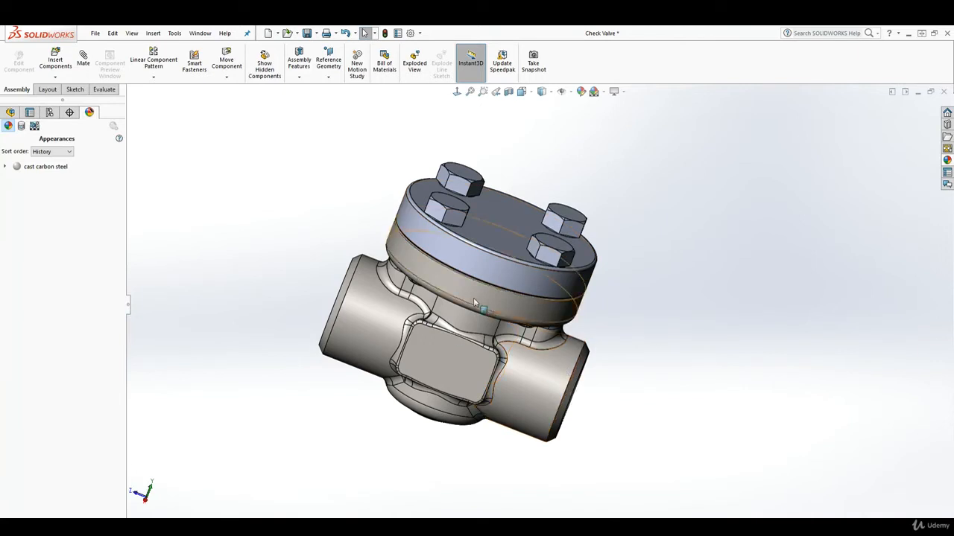
pyautogui.rightClick(519, 363)
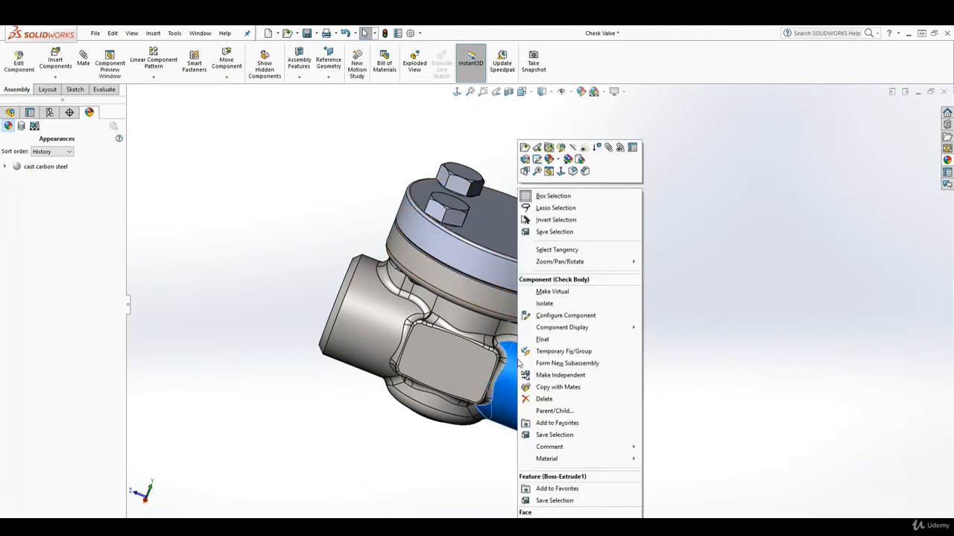
pyautogui.click(568, 160)
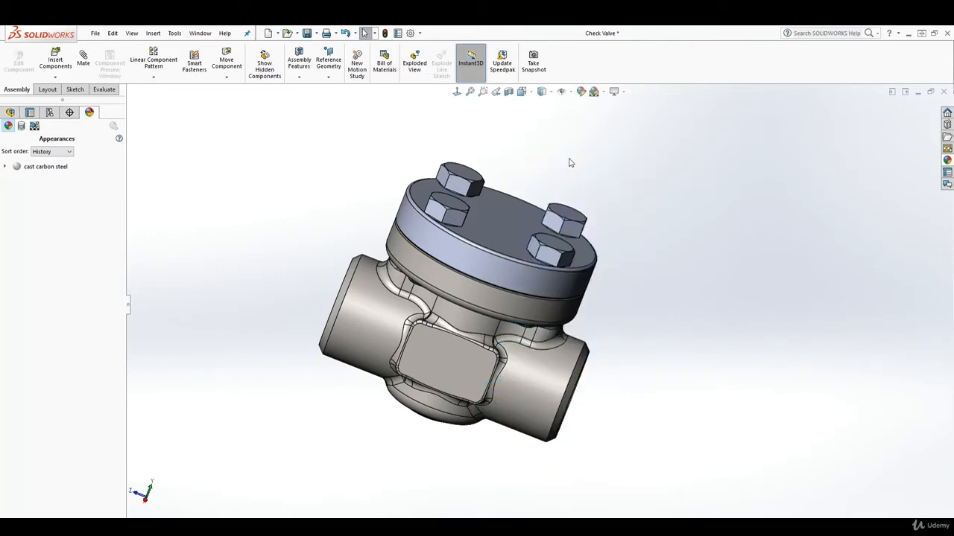
pyautogui.rightClick(490, 263)
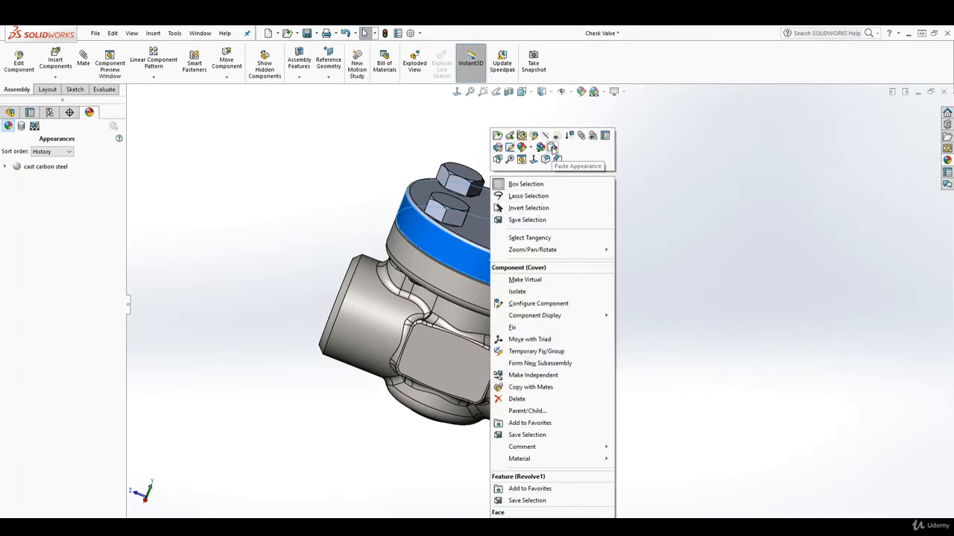
pyautogui.click(553, 147)
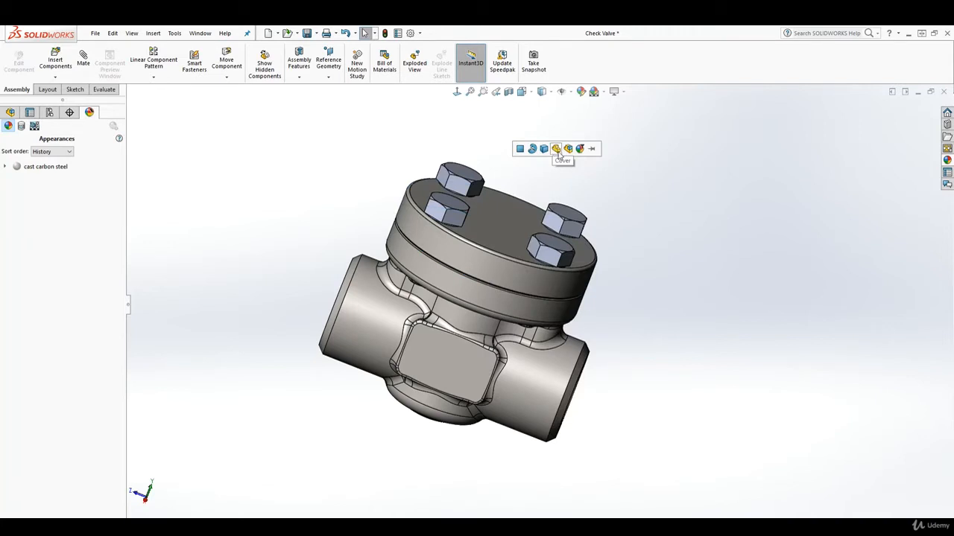
pyautogui.click(558, 152)
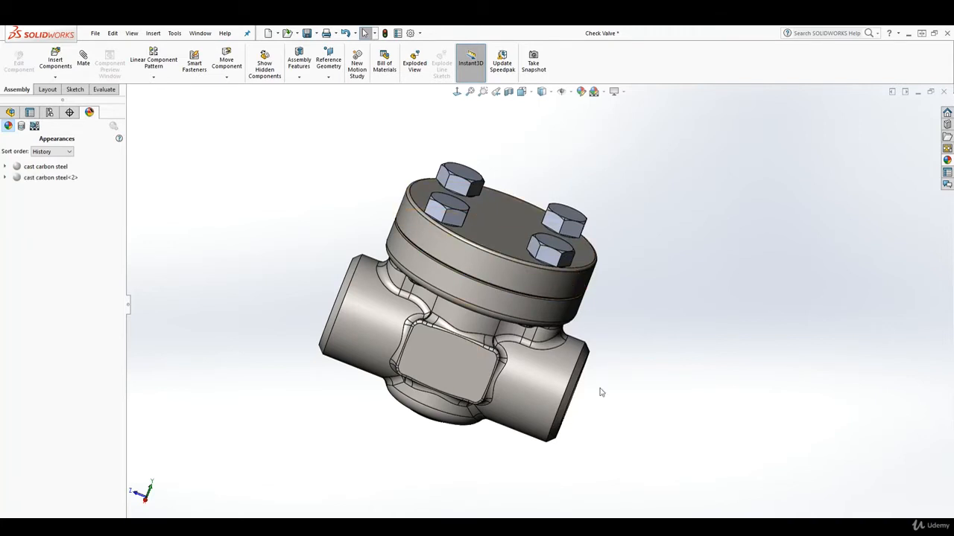
# Apply the cast iron appearance from the Iron metals to the BOLT part on the cover.
pyautogui.moveTo(658, 391)
pyautogui.mouseDown(button='middle')
pyautogui.moveTo(616, 358)
pyautogui.moveTo(602, 362)
pyautogui.moveTo(641, 383)
pyautogui.mouseUp(button='middle')
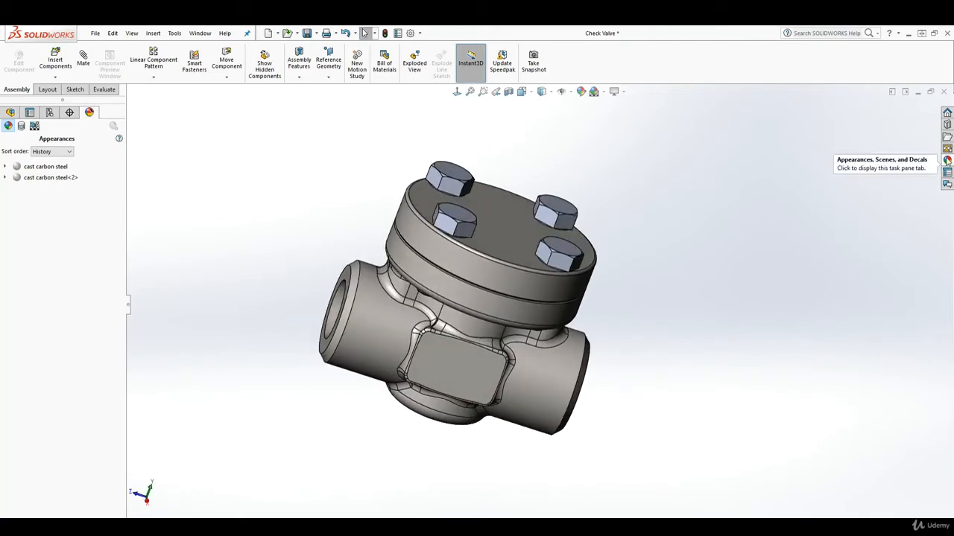
pyautogui.click(947, 160)
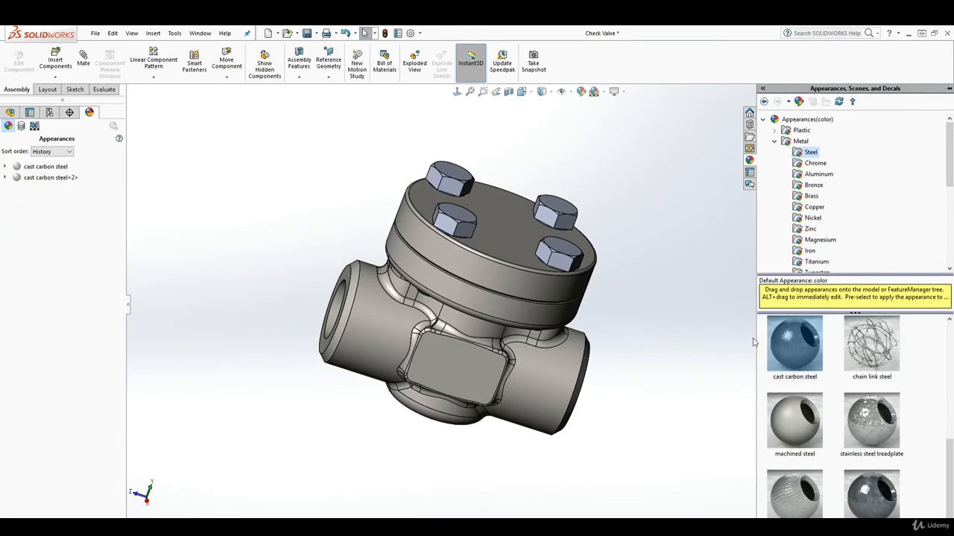
pyautogui.moveTo(638, 360); pyautogui.dragTo(608, 343, button='middle')
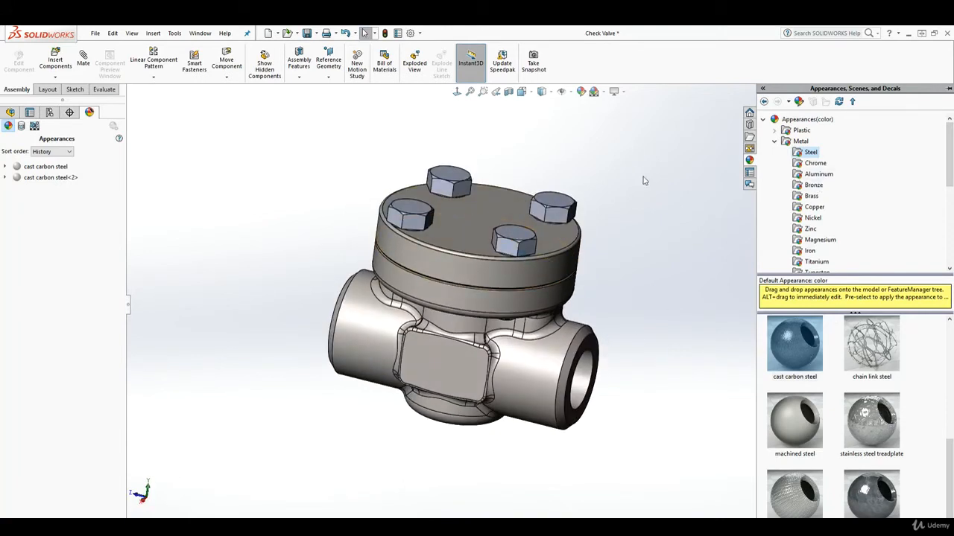
pyautogui.scroll(-1, 833, 206)
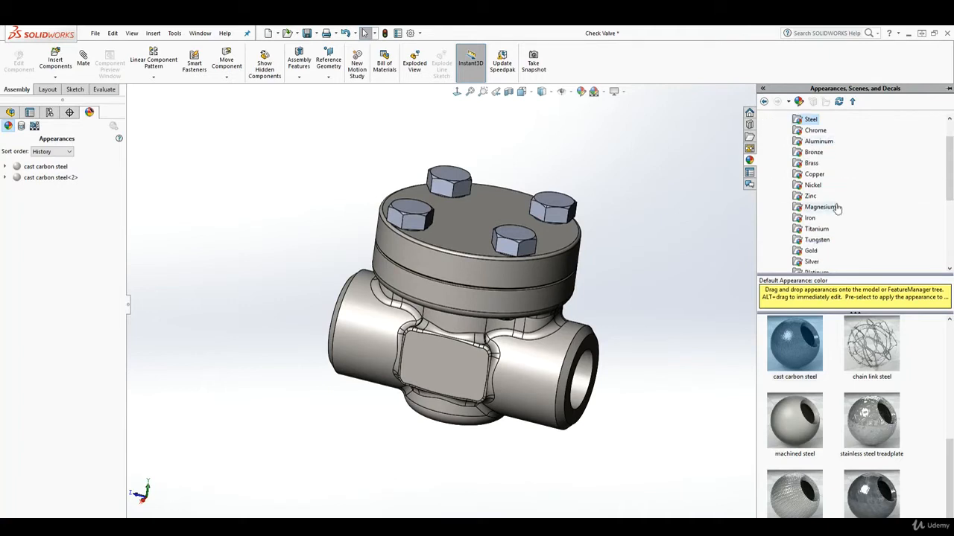
pyautogui.scroll(1, 836, 211)
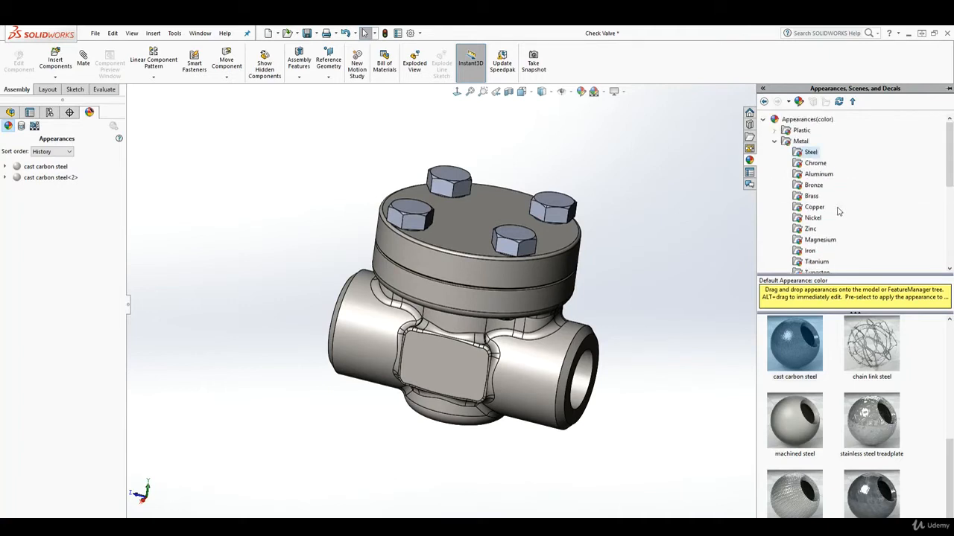
pyautogui.click(775, 142)
pyautogui.click(776, 142)
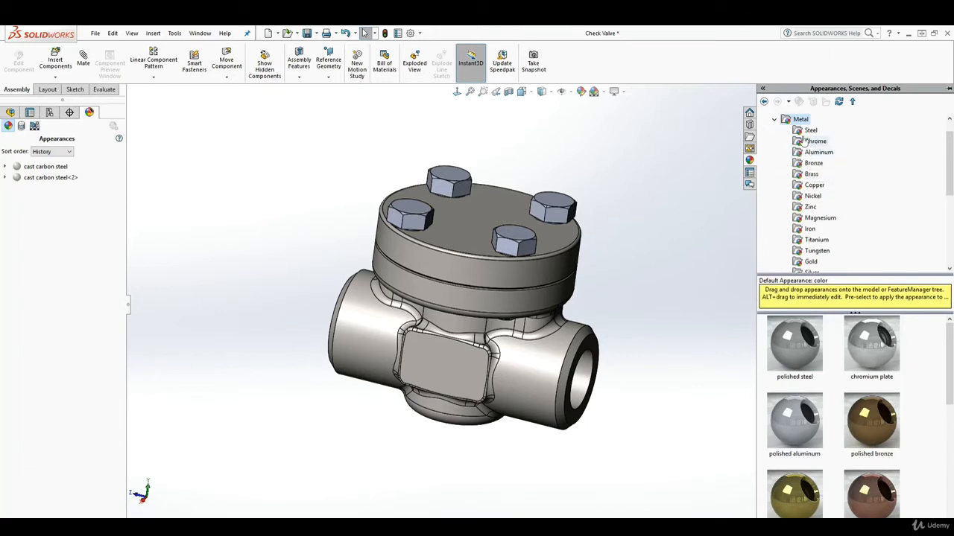
pyautogui.click(810, 130)
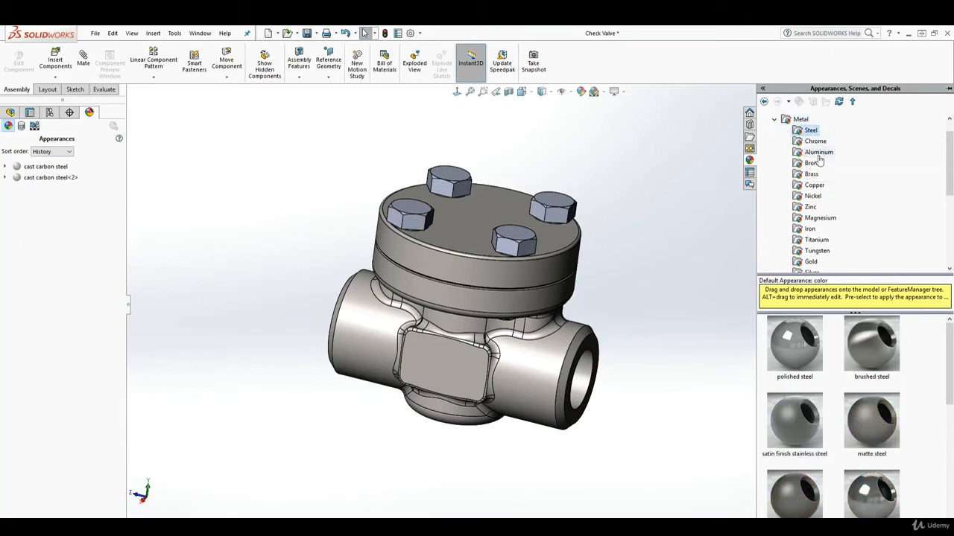
pyautogui.scroll(-1, 828, 169)
pyautogui.click(807, 198)
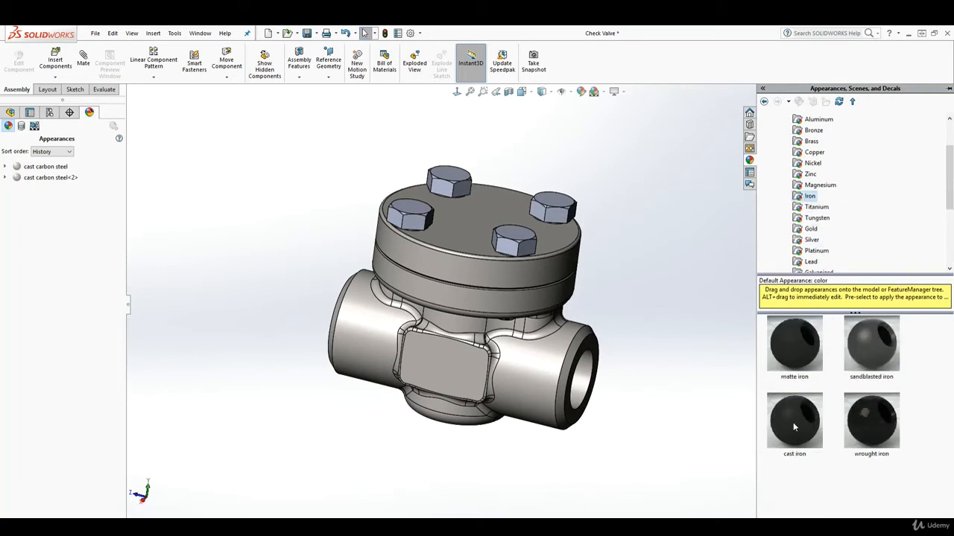
pyautogui.moveTo(795, 426); pyautogui.dragTo(522, 236)
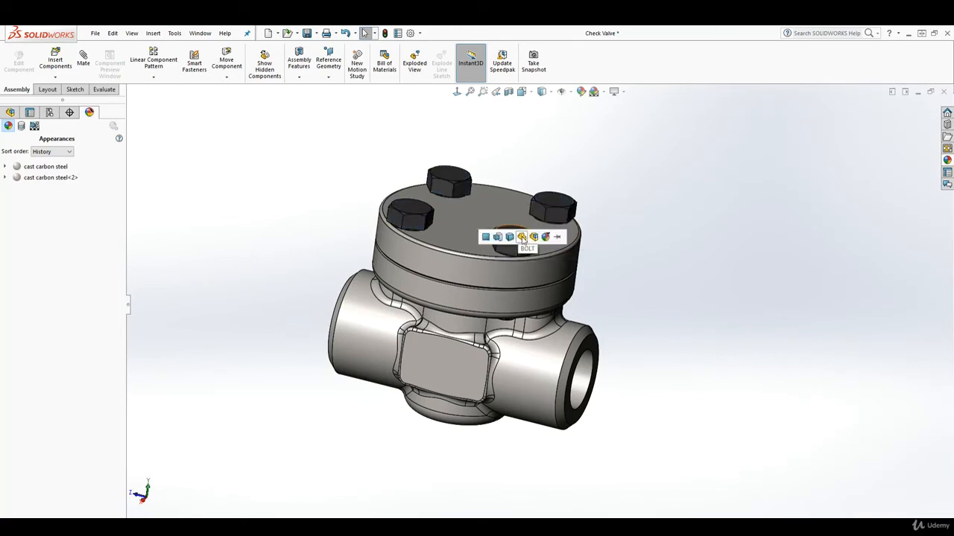
pyautogui.click(522, 239)
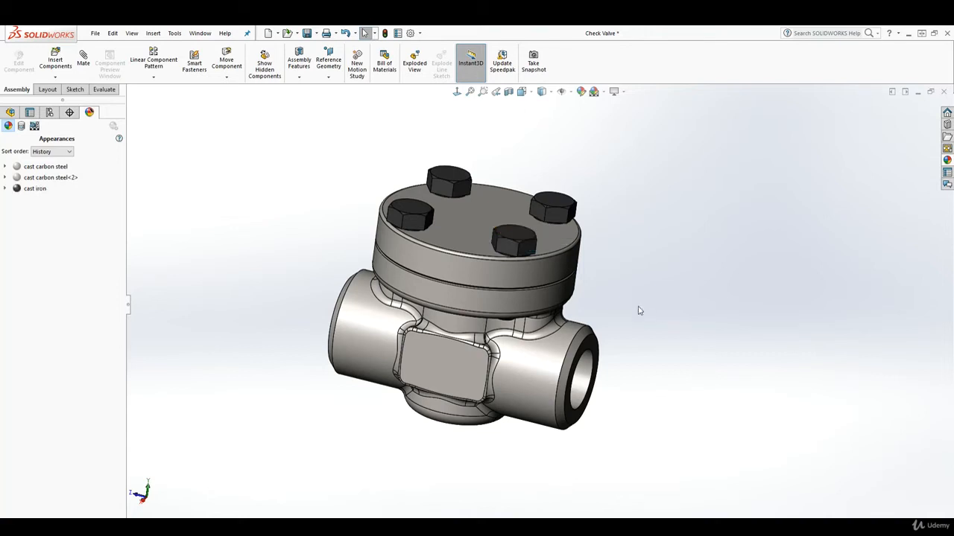
# Inspect the valve's interior with a planar section view on the Front plane, and return to the unsectioned view.
pyautogui.moveTo(638, 309)
pyautogui.mouseDown(button='middle')
pyautogui.moveTo(615, 294)
pyautogui.moveTo(642, 302)
pyautogui.mouseUp(button='middle')
pyautogui.moveTo(531, 295)
pyautogui.mouseDown(button='middle')
pyautogui.moveTo(558, 292)
pyautogui.moveTo(549, 293)
pyautogui.mouseUp(button='middle')
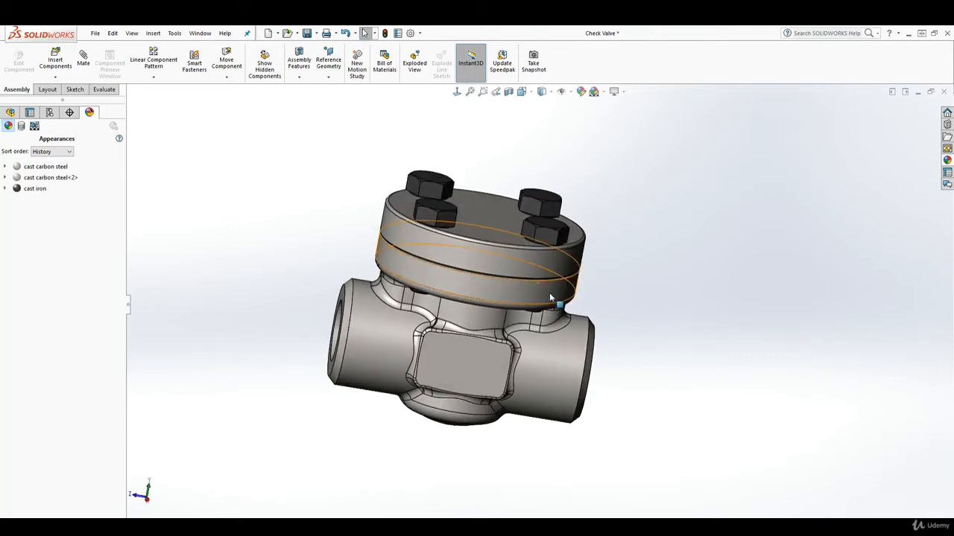
pyautogui.click(509, 91)
pyautogui.moveTo(572, 265); pyautogui.dragTo(634, 277, button='middle')
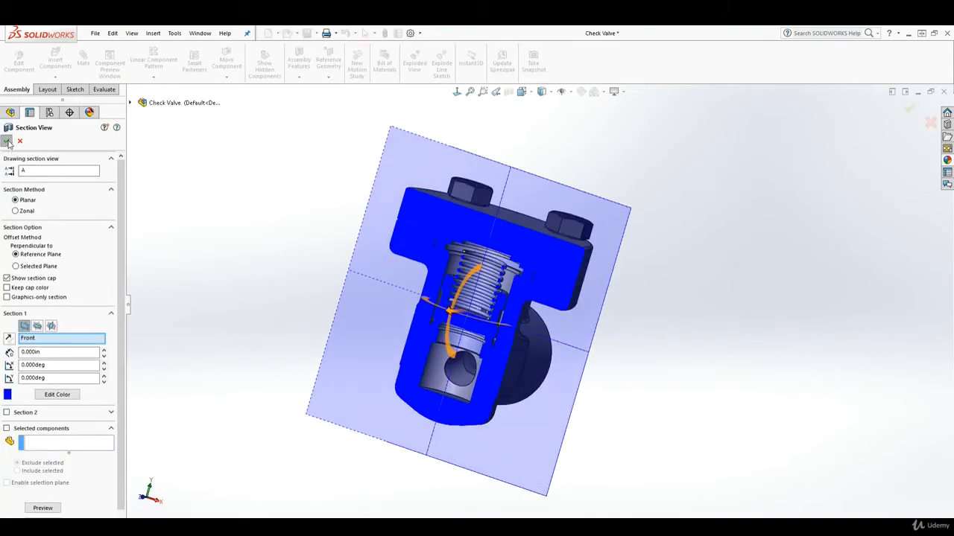
pyautogui.click(7, 142)
pyautogui.moveTo(623, 305); pyautogui.dragTo(580, 295, button='middle')
pyautogui.click(508, 92)
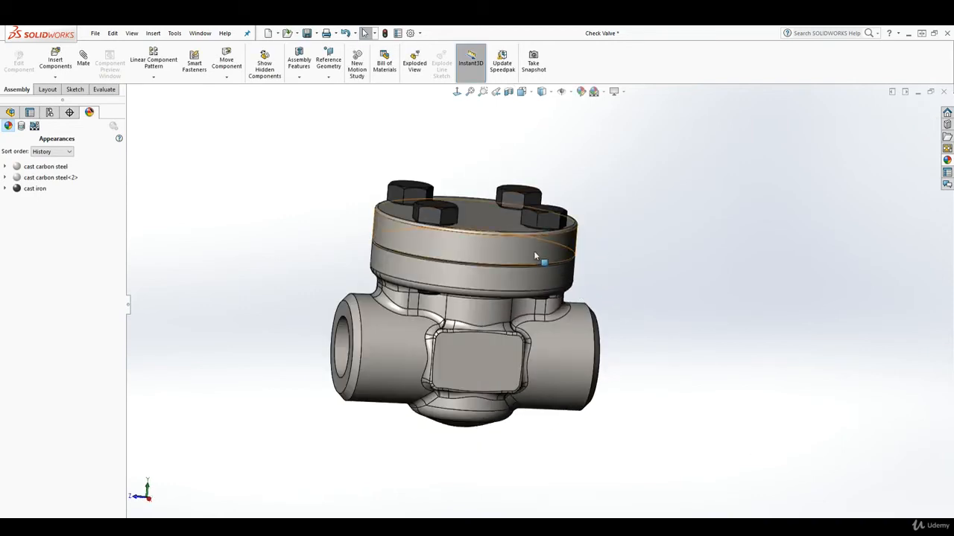
# Hide the Cover and the Check Body components to expose the internal parts of the valve.
pyautogui.moveTo(534, 250); pyautogui.dragTo(544, 246, button='middle')
pyautogui.click(10, 112)
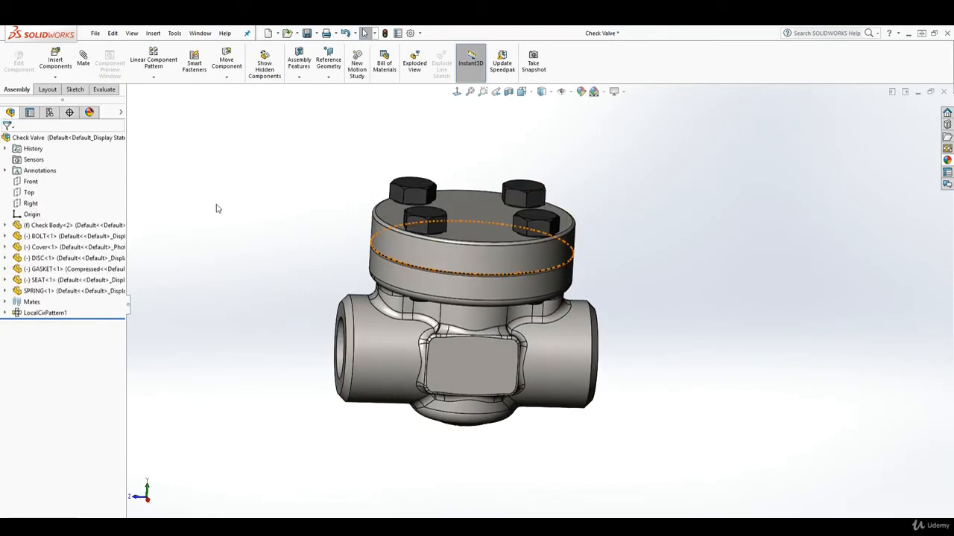
pyautogui.rightClick(453, 261)
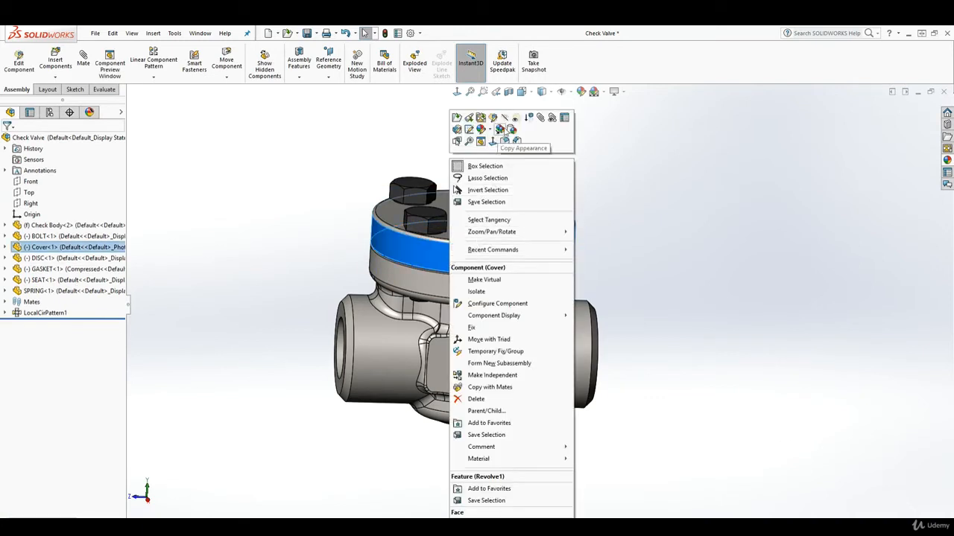
pyautogui.click(508, 120)
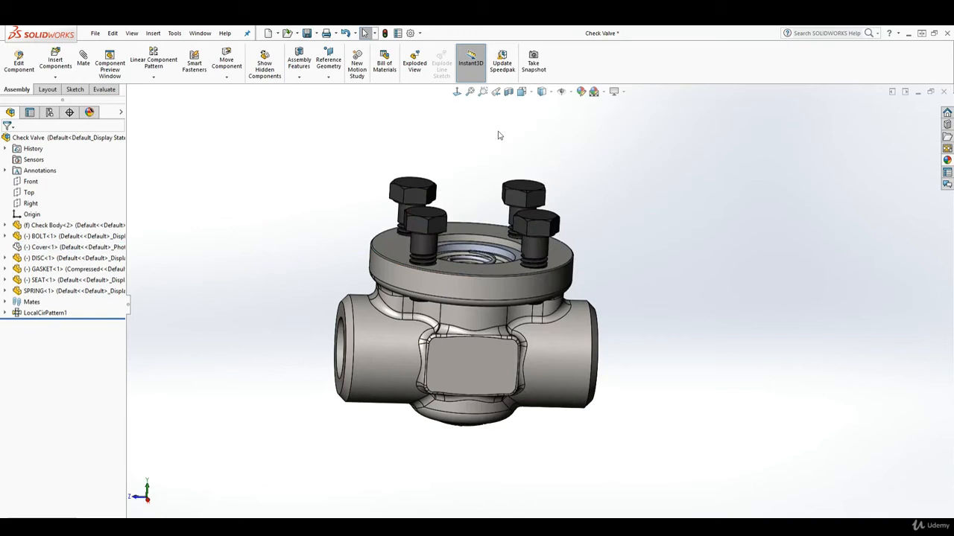
pyautogui.rightClick(455, 289)
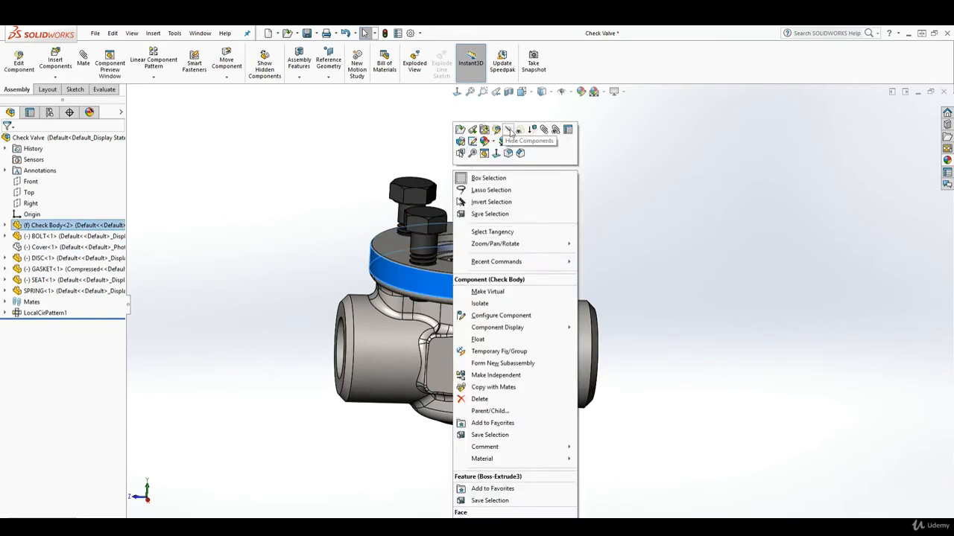
pyautogui.click(508, 129)
# Apply the chromium plate appearance from the Chrome metals to the whole GASKET part.
pyautogui.moveTo(507, 322); pyautogui.dragTo(436, 326, button='middle')
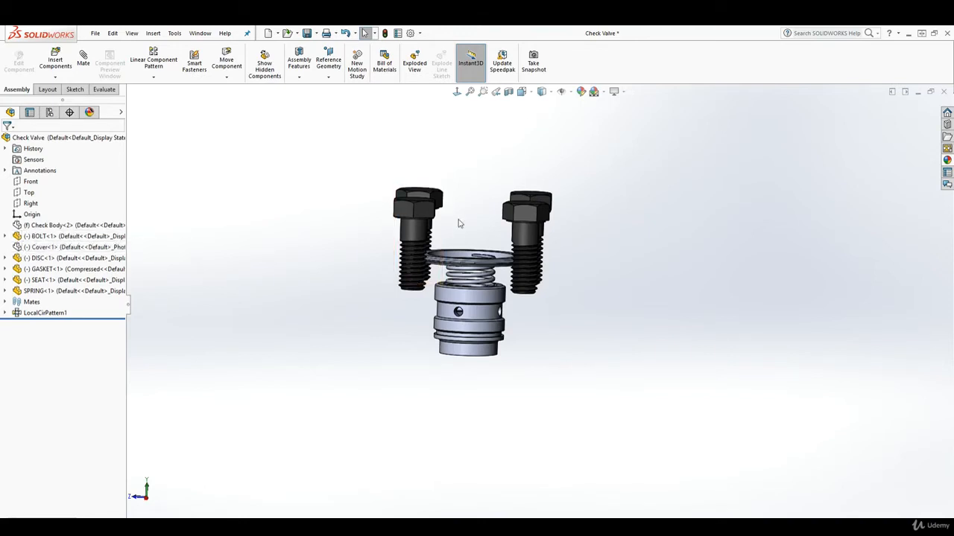
pyautogui.moveTo(458, 224); pyautogui.dragTo(465, 256, button='middle')
pyautogui.scroll(-2, 465, 255)
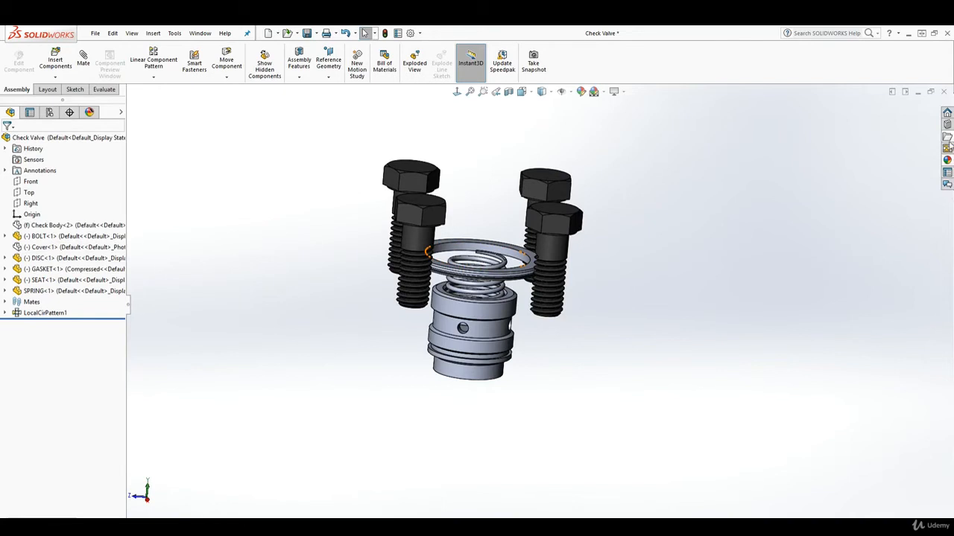
pyautogui.click(945, 162)
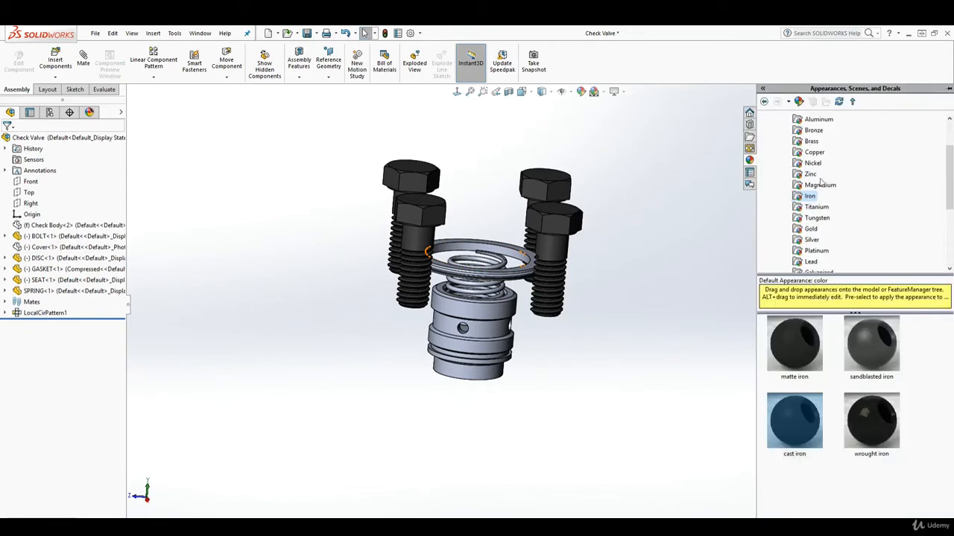
pyautogui.scroll(1, 820, 180)
pyautogui.click(812, 142)
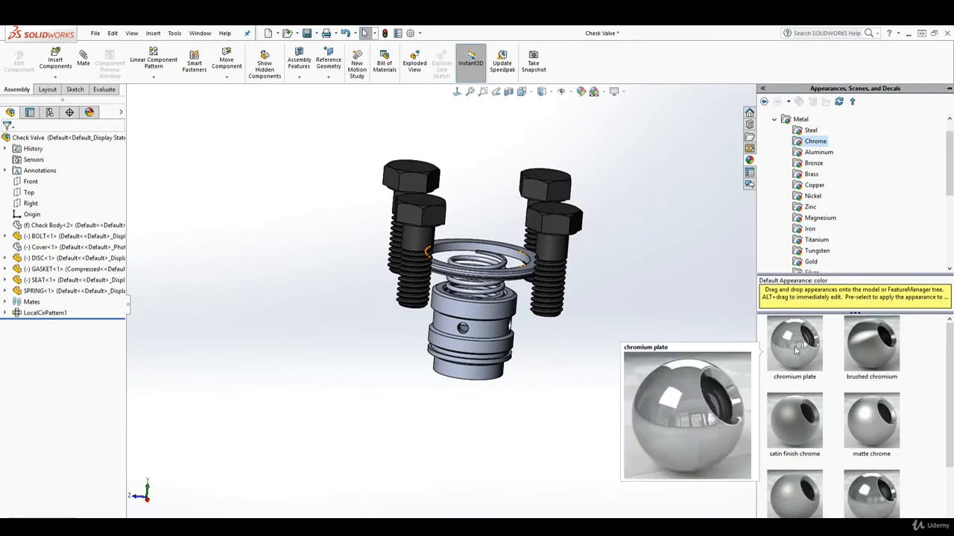
pyautogui.moveTo(795, 351); pyautogui.dragTo(518, 269)
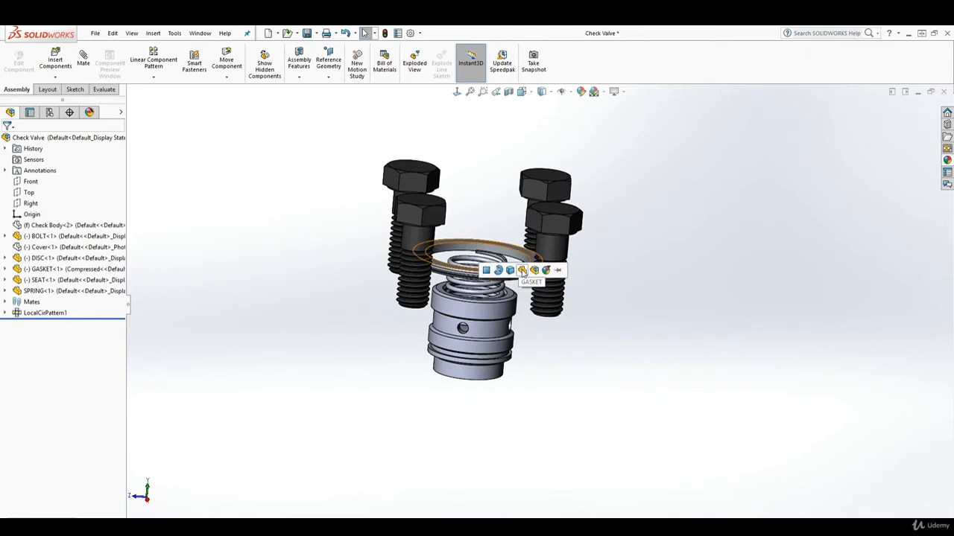
pyautogui.click(521, 270)
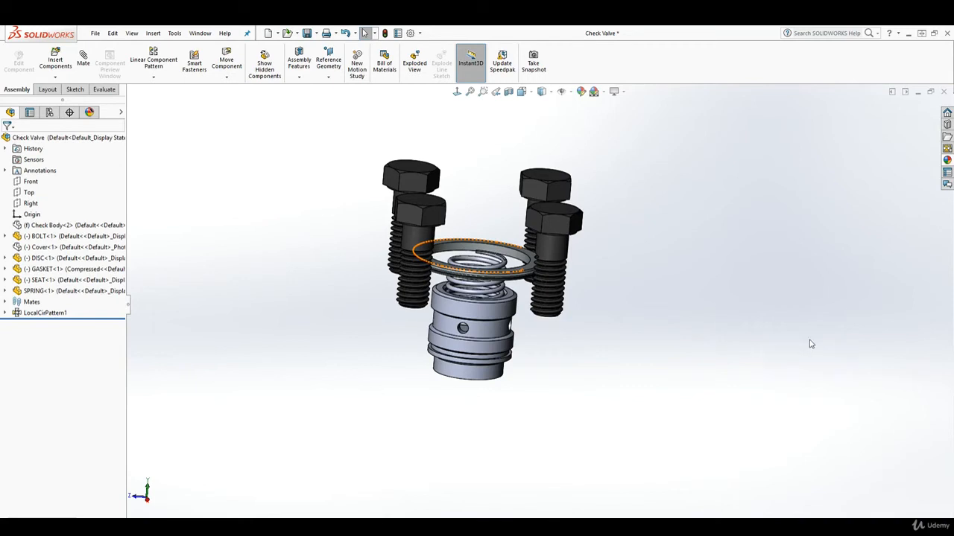
# Apply the polished steel appearance from the Steel metals to the whole SPRING part.
pyautogui.click(947, 159)
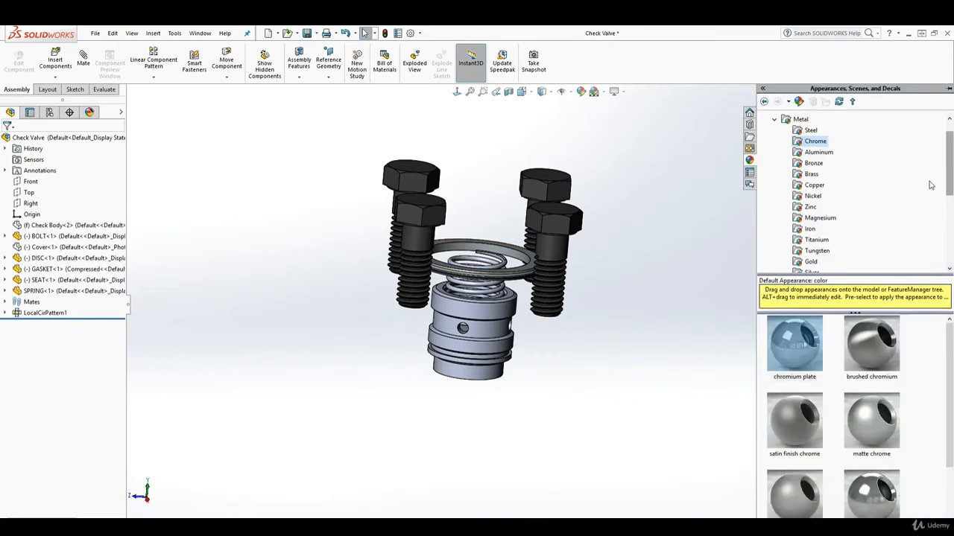
pyautogui.click(812, 130)
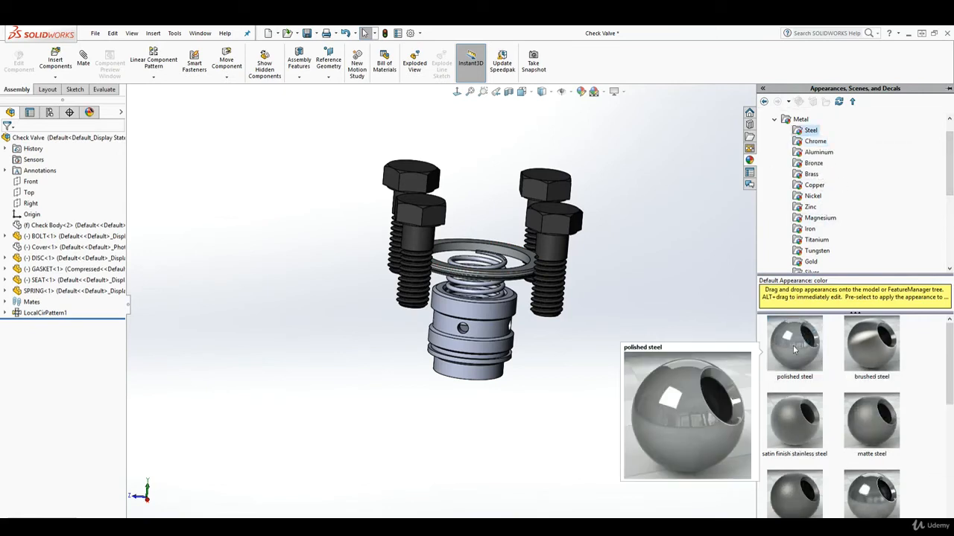
pyautogui.moveTo(794, 350); pyautogui.dragTo(476, 283)
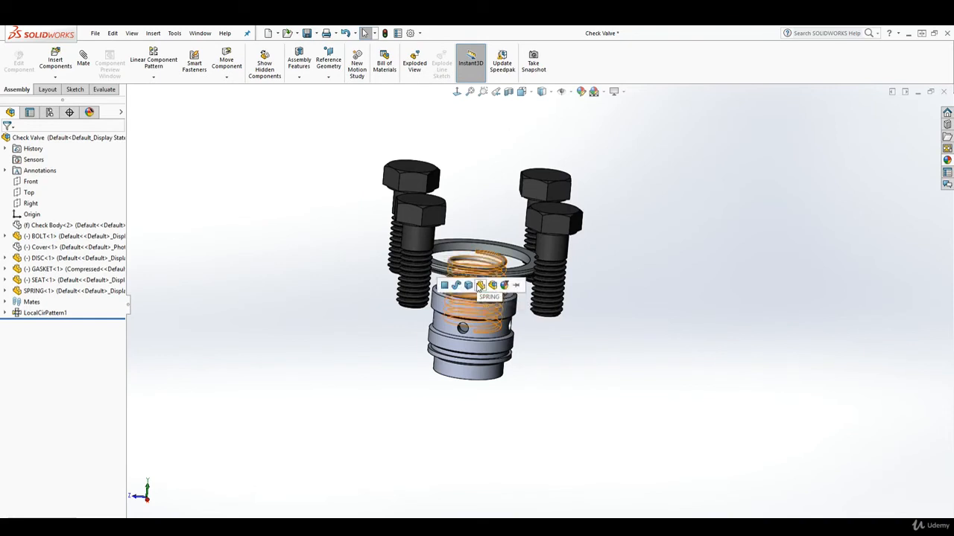
pyautogui.click(480, 286)
# Apply the machined steel appearance from the Steel metals to the whole DISC part.
pyautogui.moveTo(674, 395); pyautogui.dragTo(650, 381, button='middle')
pyautogui.scroll(-2, 493, 298)
pyautogui.moveTo(501, 314)
pyautogui.mouseDown(button='middle')
pyautogui.moveTo(531, 328)
pyautogui.moveTo(514, 307)
pyautogui.mouseUp(button='middle')
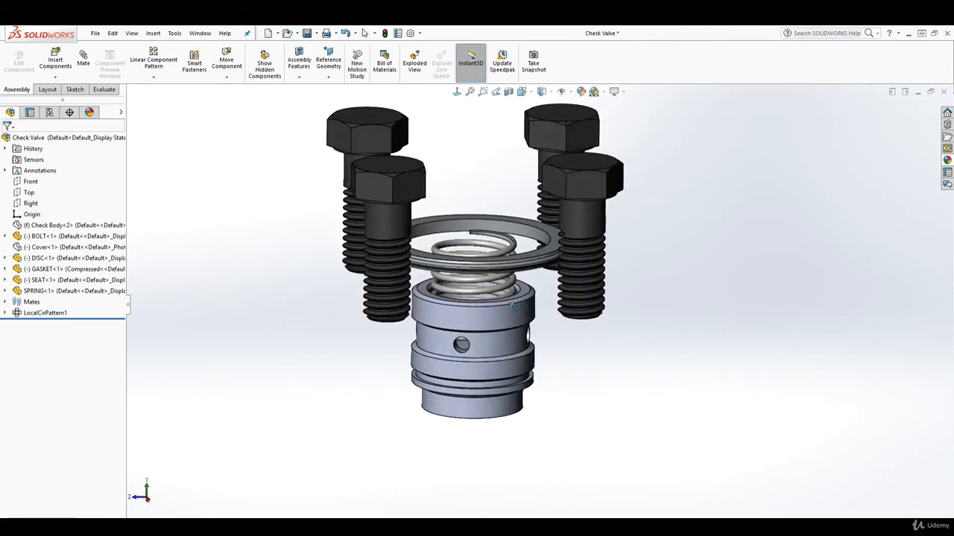
pyautogui.click(947, 160)
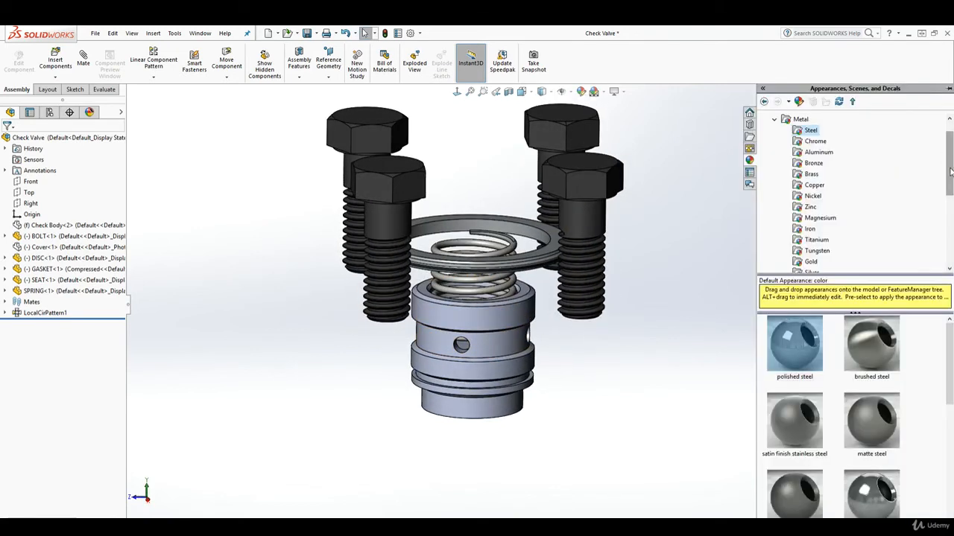
pyautogui.scroll(-2, 896, 354)
pyautogui.scroll(-1, 903, 365)
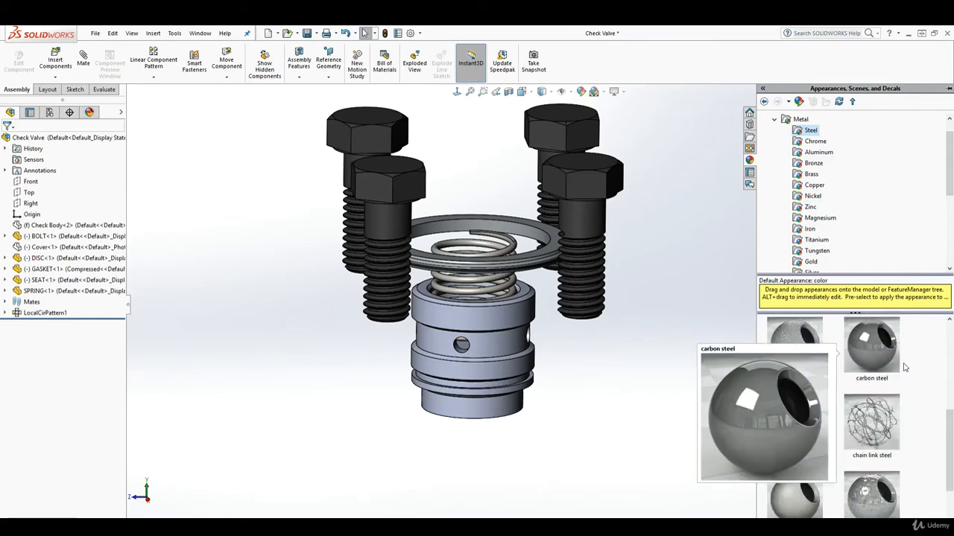
pyautogui.scroll(-1, 890, 393)
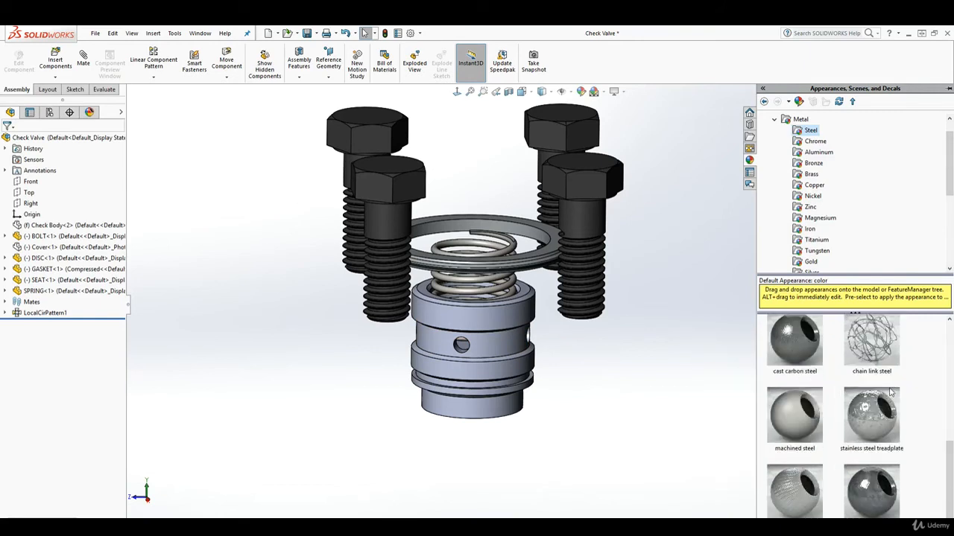
pyautogui.moveTo(788, 411)
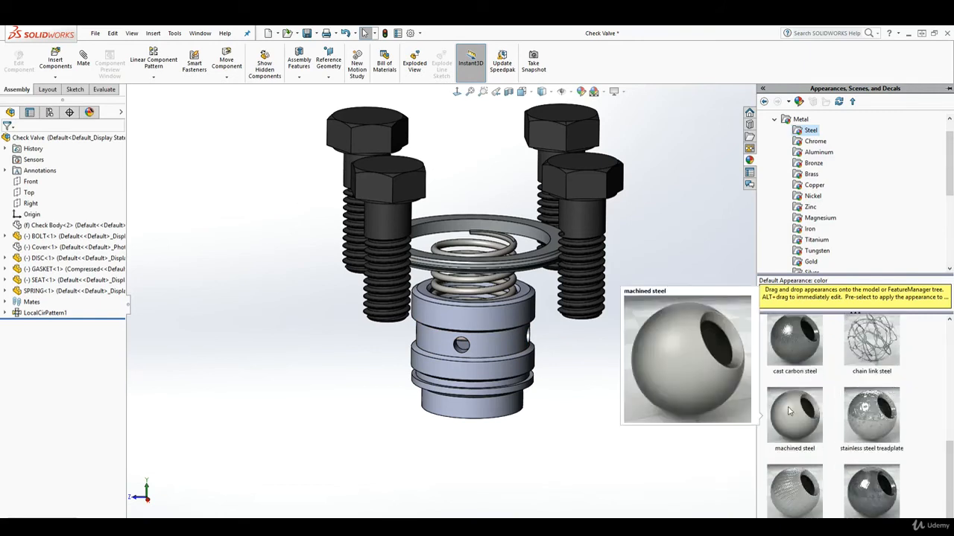
pyautogui.moveTo(789, 410); pyautogui.dragTo(488, 344)
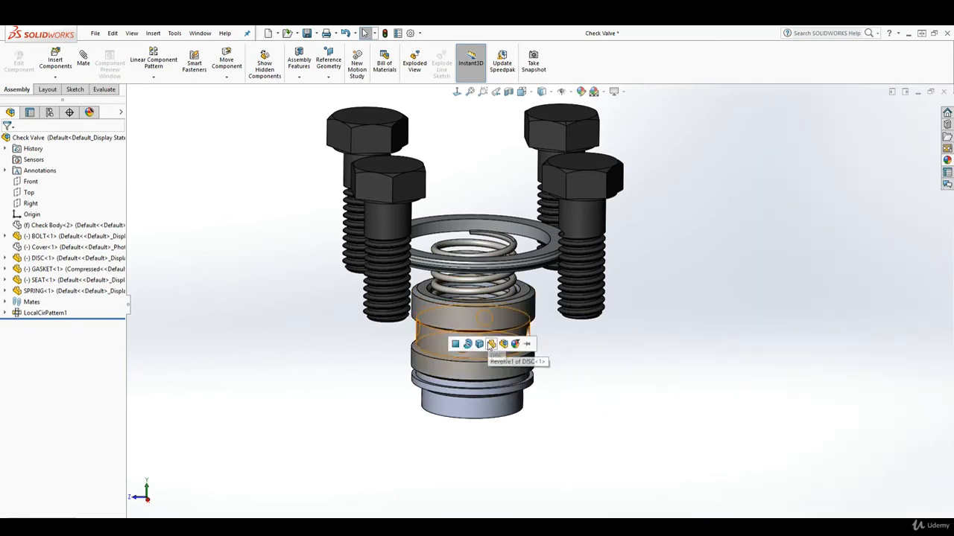
pyautogui.click(490, 344)
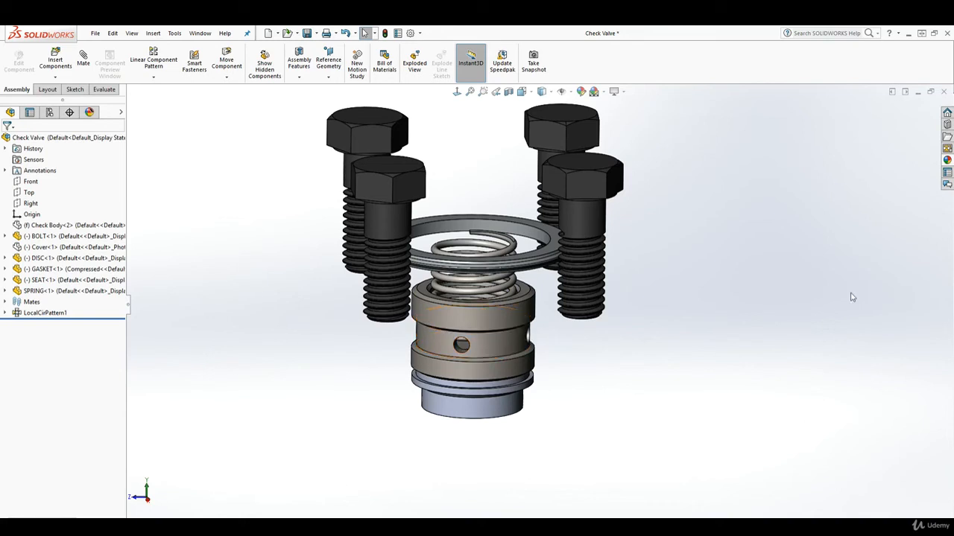
# Copy the DISC's appearance and paste it onto the SEAT part below it.
pyautogui.rightClick(488, 345)
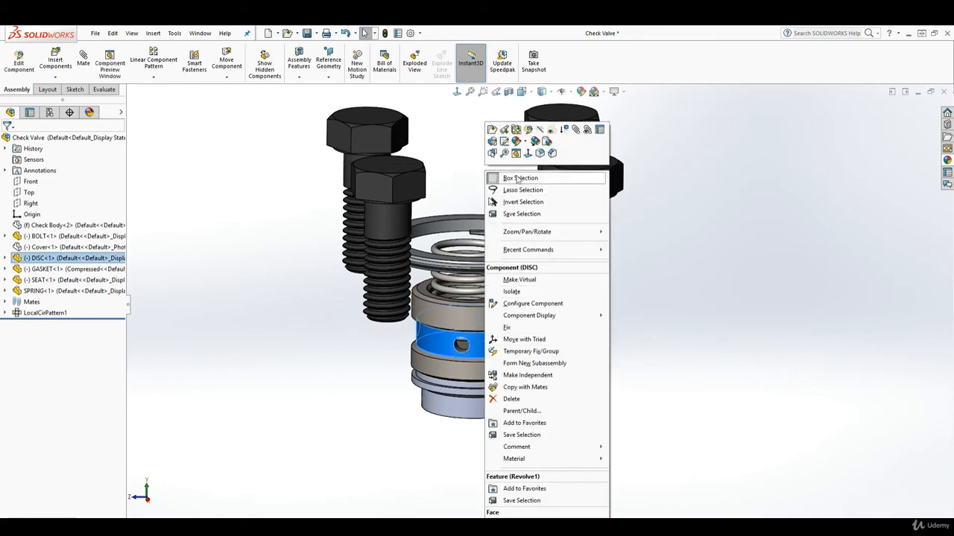
pyautogui.click(536, 142)
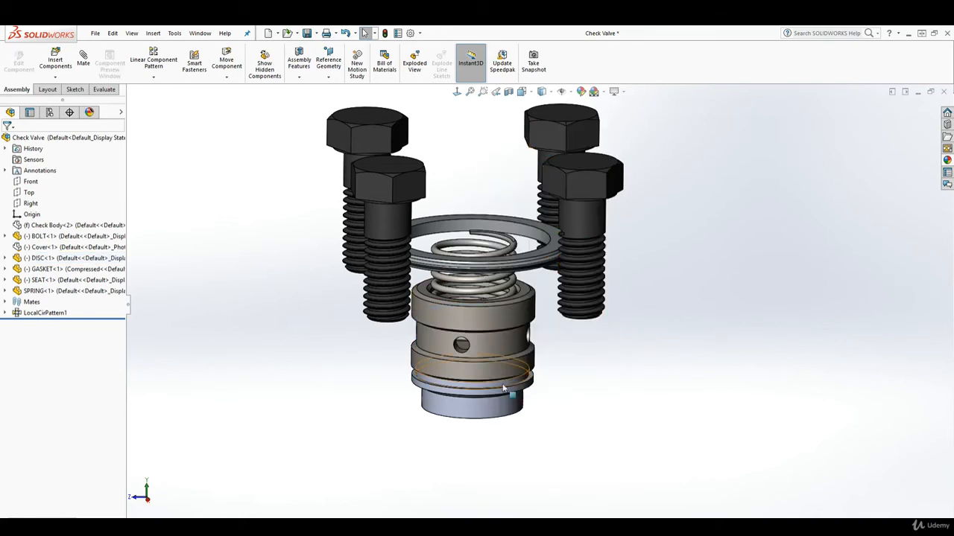
pyautogui.rightClick(475, 405)
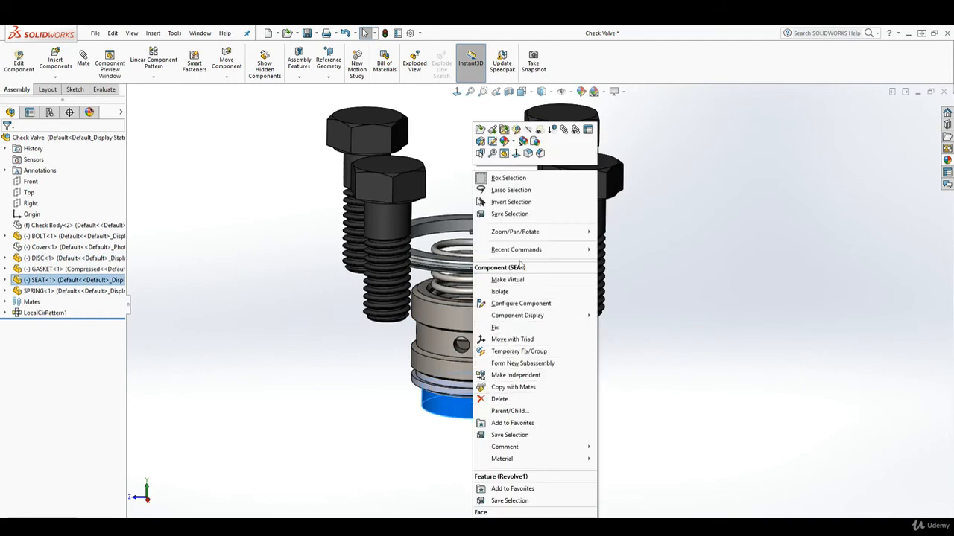
pyautogui.click(537, 141)
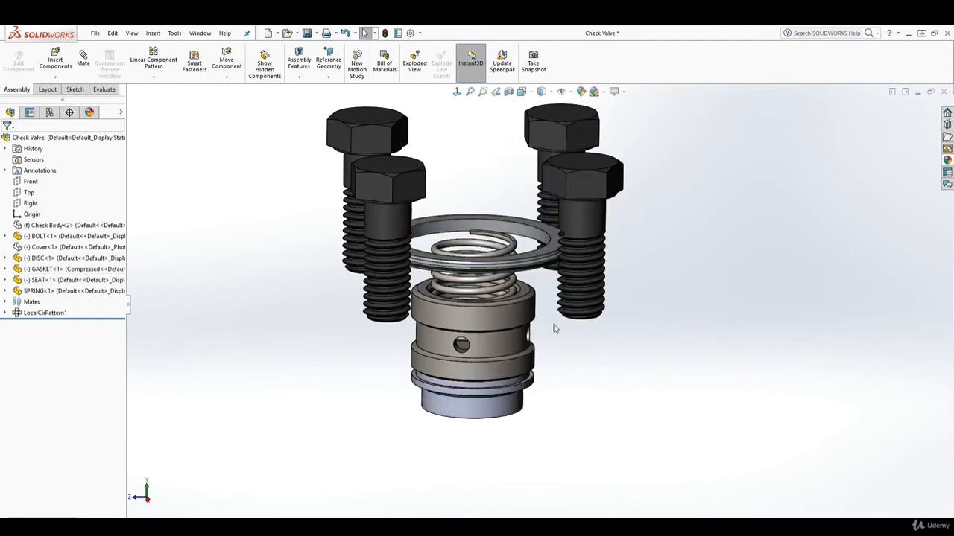
pyautogui.rightClick(464, 410)
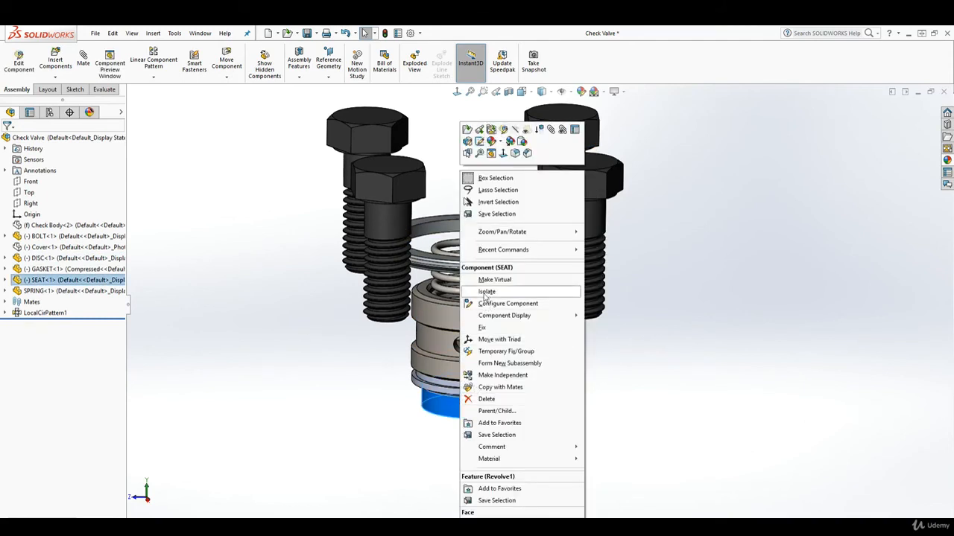
pyautogui.click(515, 152)
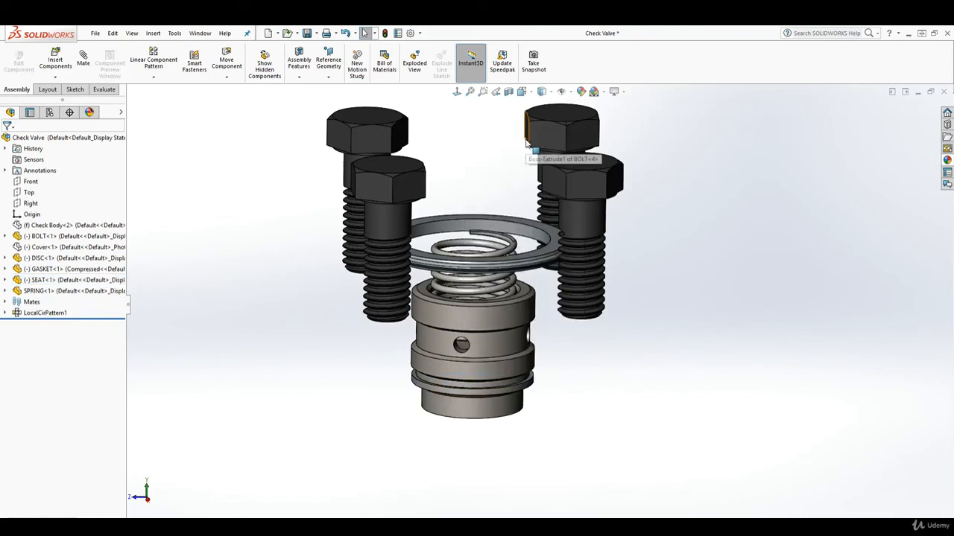
# Show the hidden Check Body and Cover components again and clear the selection.
pyautogui.moveTo(499, 298); pyautogui.dragTo(447, 330, button='middle')
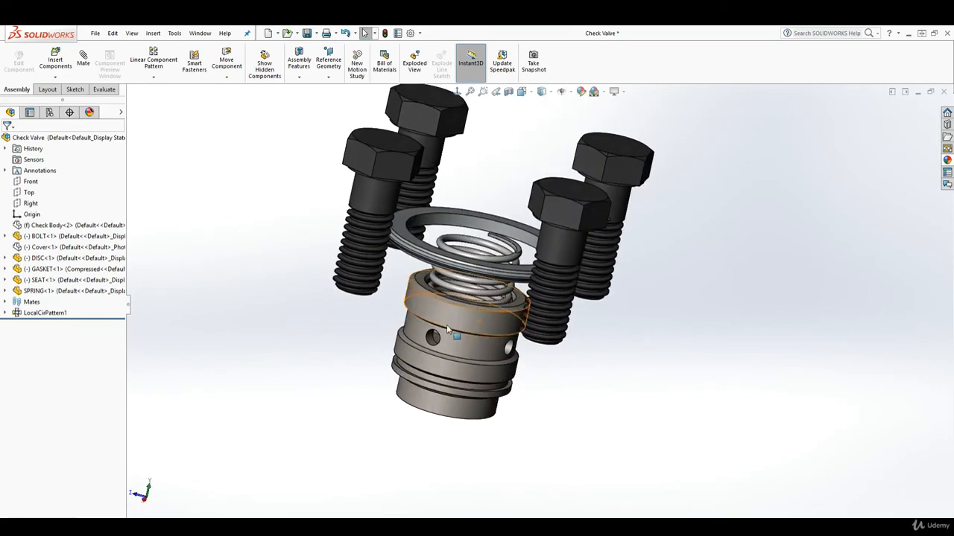
pyautogui.rightClick(38, 226)
pyautogui.click(70, 207)
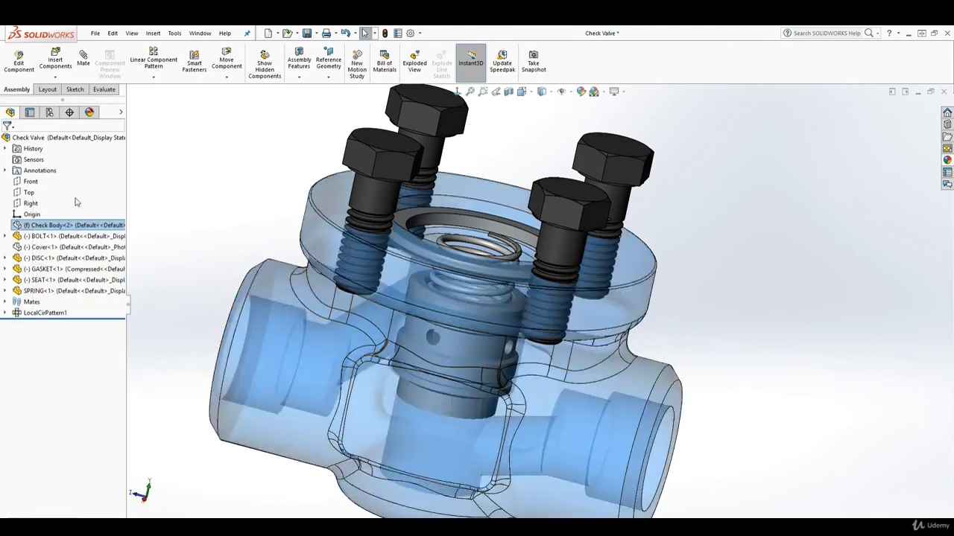
pyautogui.rightClick(29, 248)
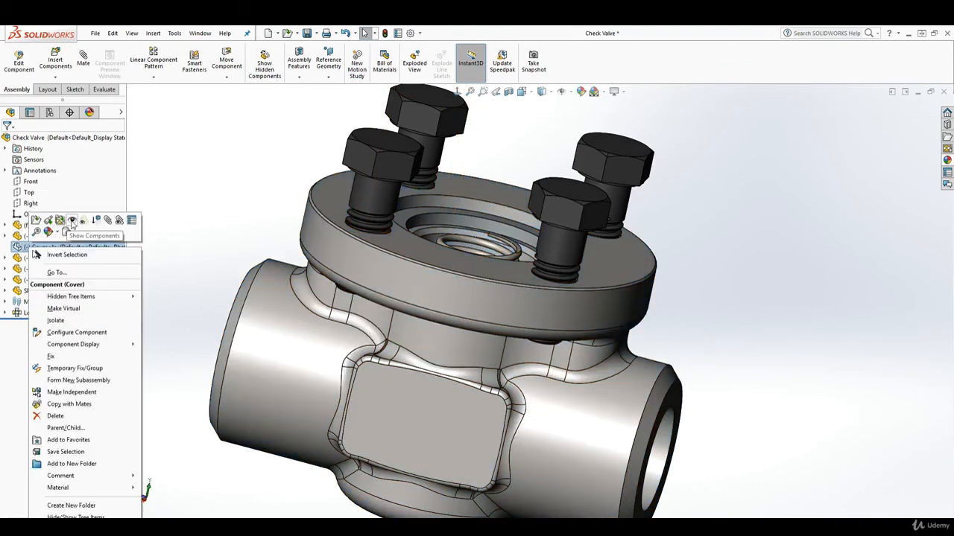
pyautogui.click(73, 227)
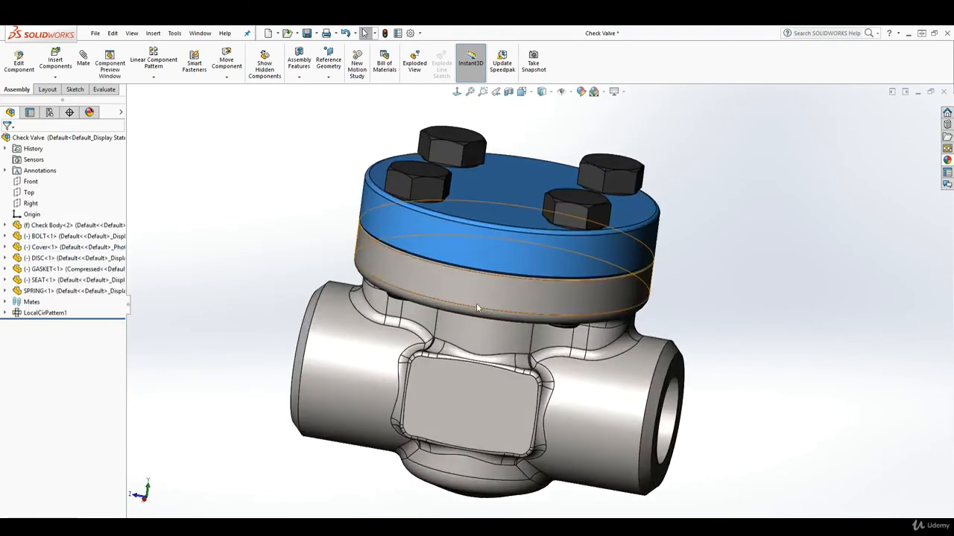
pyautogui.click(796, 258)
pyautogui.moveTo(727, 339); pyautogui.dragTo(749, 465, button='middle')
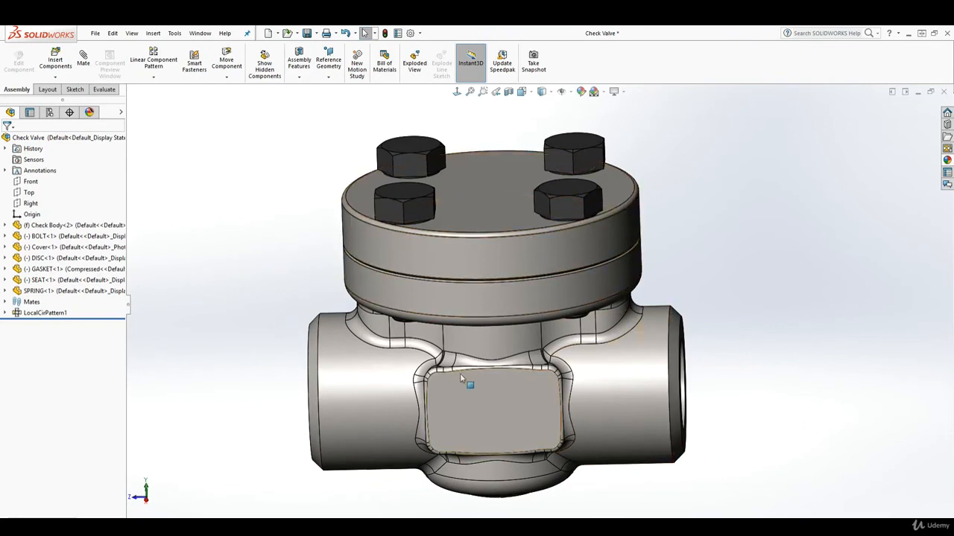
# Open the BOLT part from the assembly on its own, and close it with its changes saved.
pyautogui.rightClick(563, 207)
pyautogui.click(571, 169)
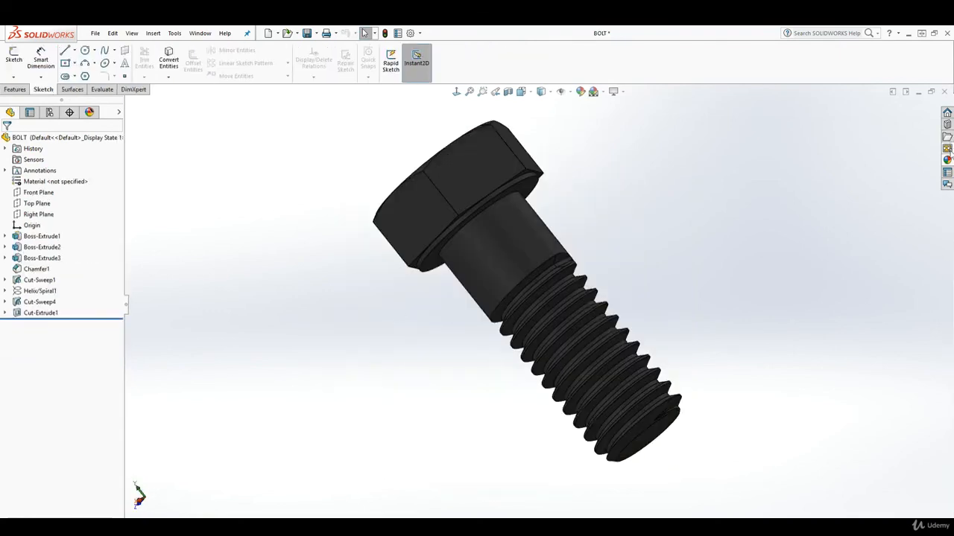
pyautogui.click(947, 159)
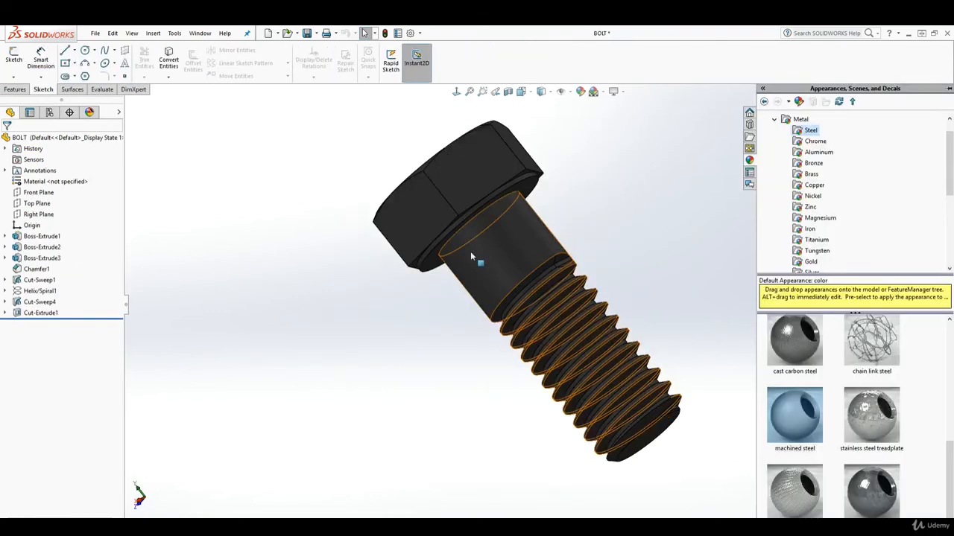
pyautogui.click(610, 196)
pyautogui.click(945, 91)
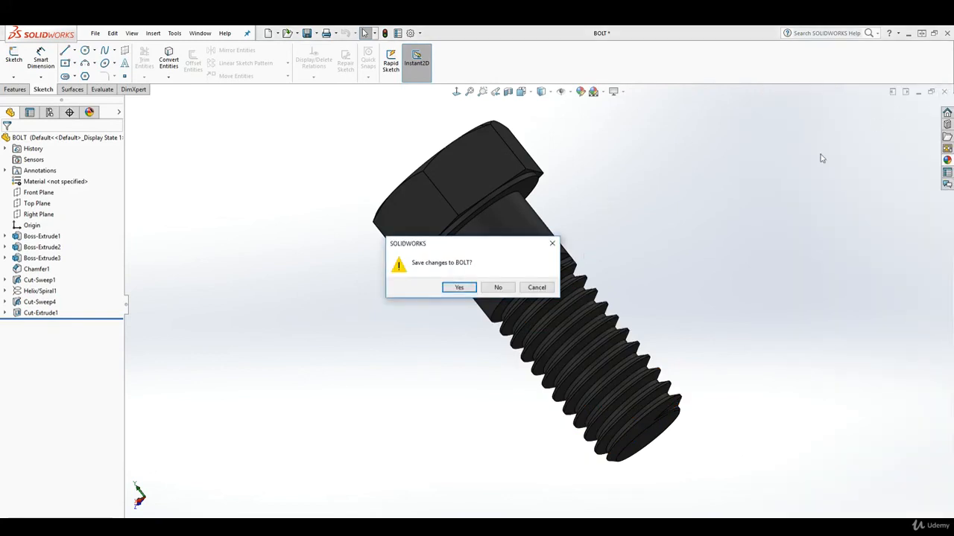
pyautogui.click(463, 290)
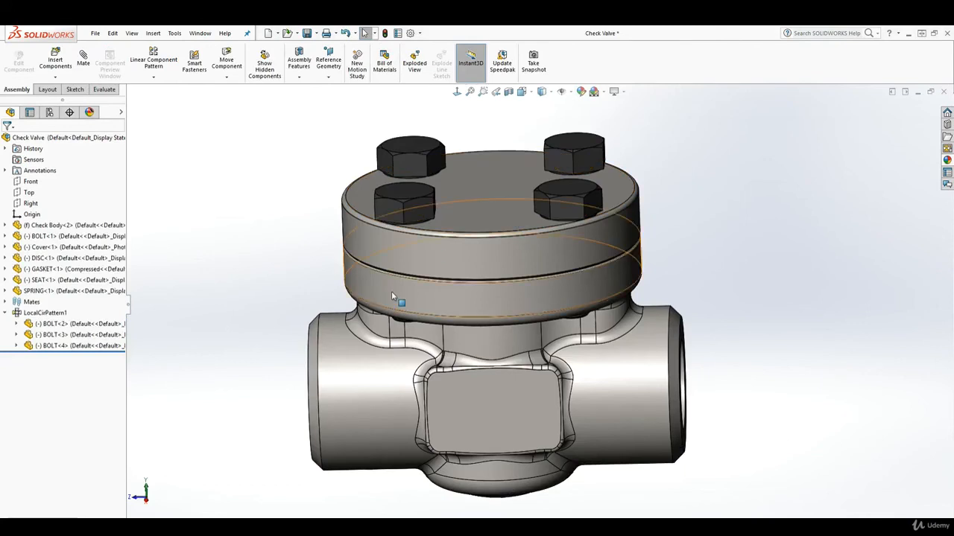
# Save the Check Valve assembly together with all its modified parts.
pyautogui.click(306, 32)
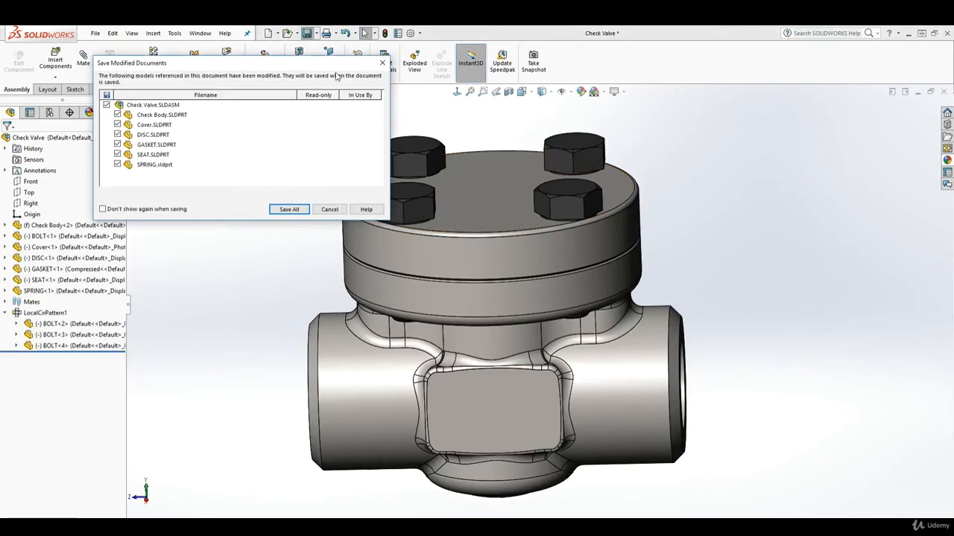
pyautogui.click(290, 209)
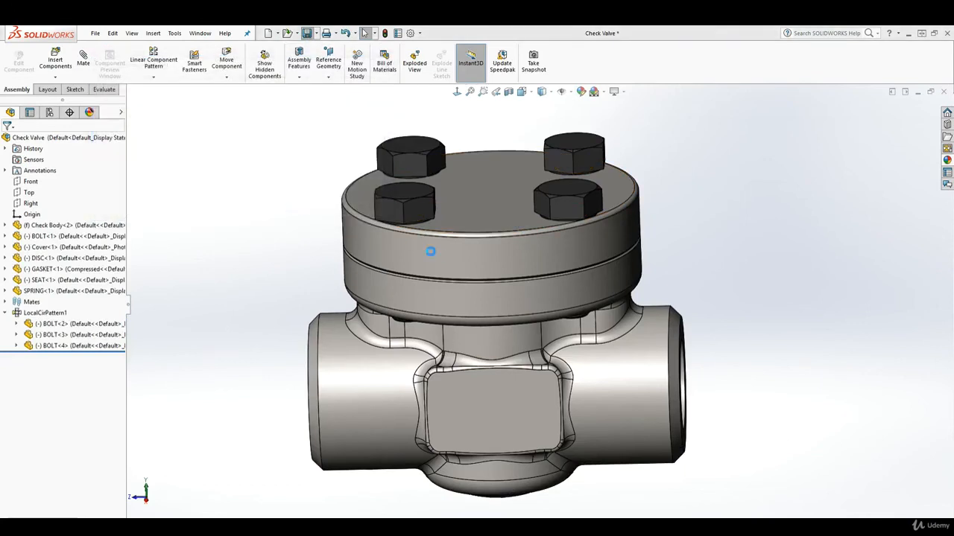